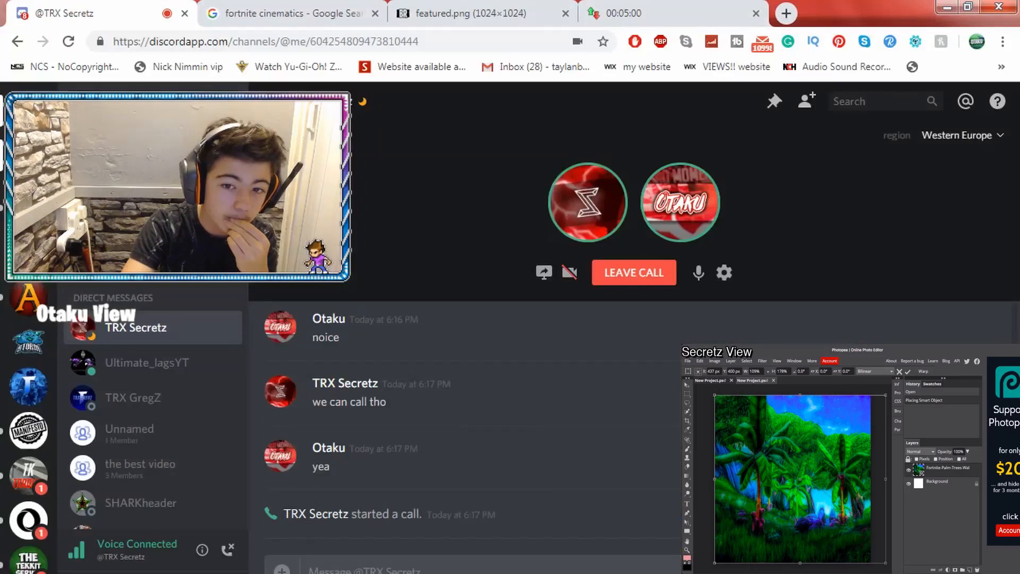
Start the five-minute countdown on the online stopwatch page
left_click(658, 7)
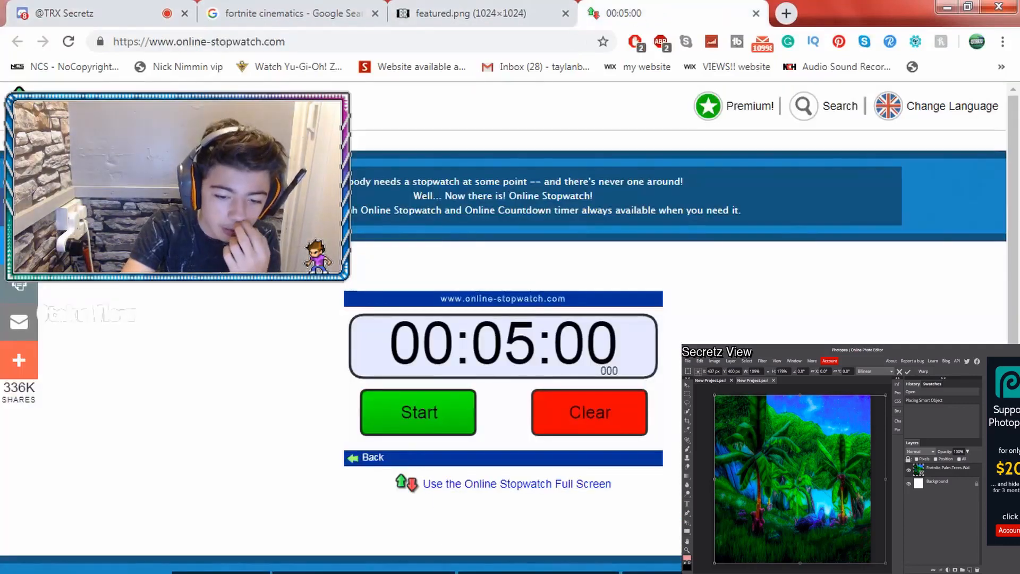
mouse_move(430, 571)
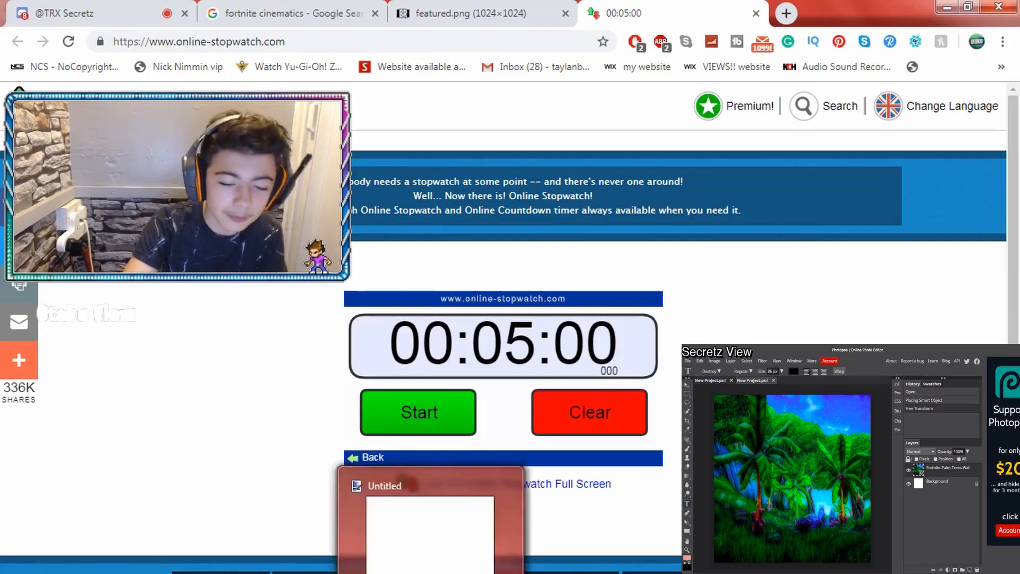
left_click(417, 412)
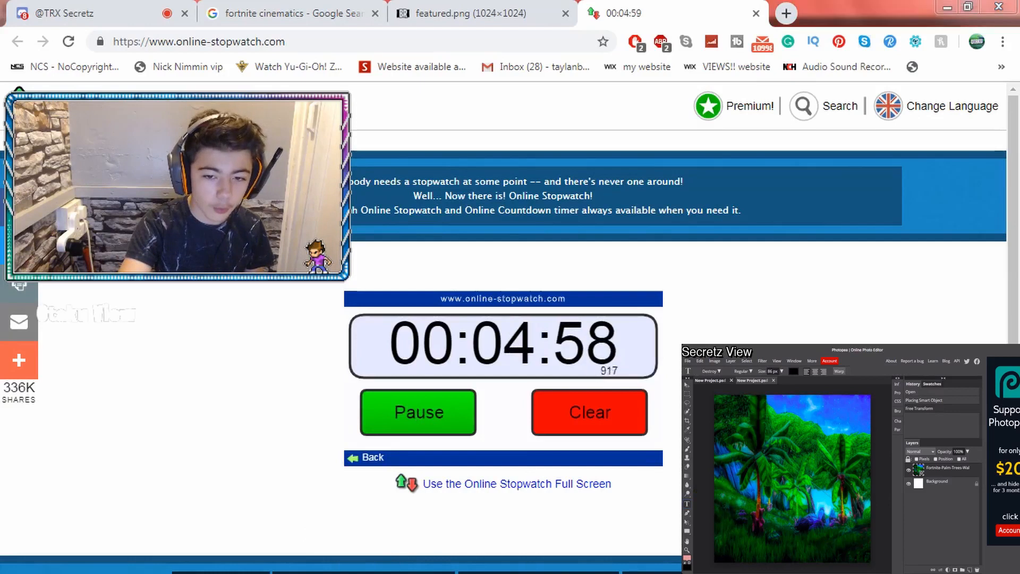
Switch to paint.net and resize the blank image to 800 by 800 pixels without maintaining the aspect ratio
left_click(395, 573)
left_click(104, 29)
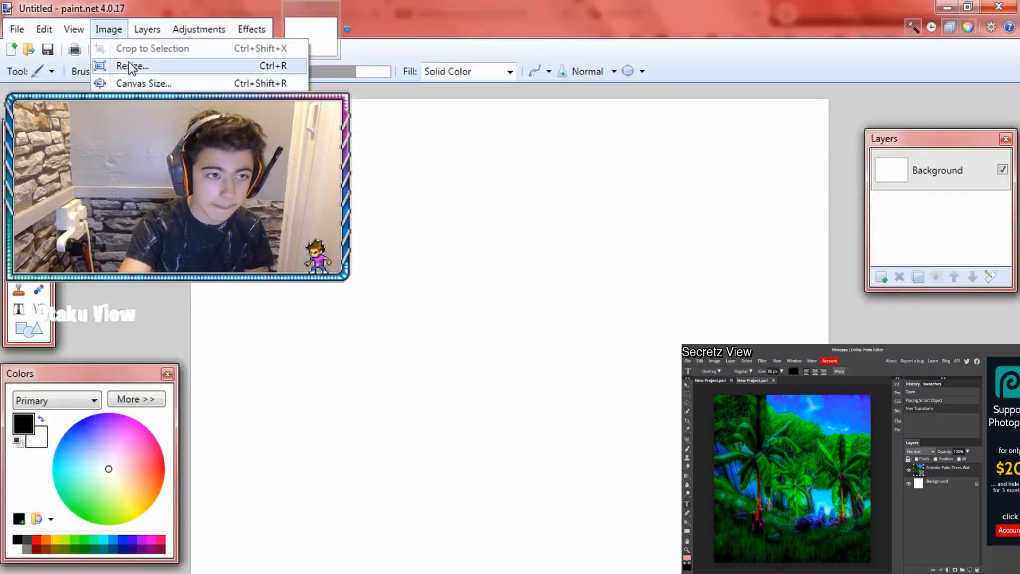
left_click(128, 65)
type("800")
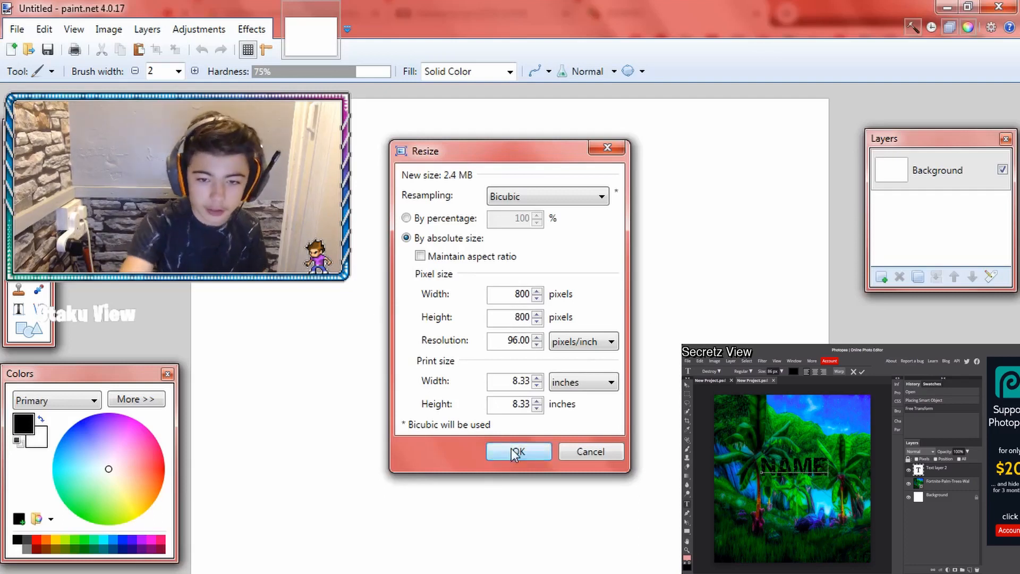
left_click(514, 453)
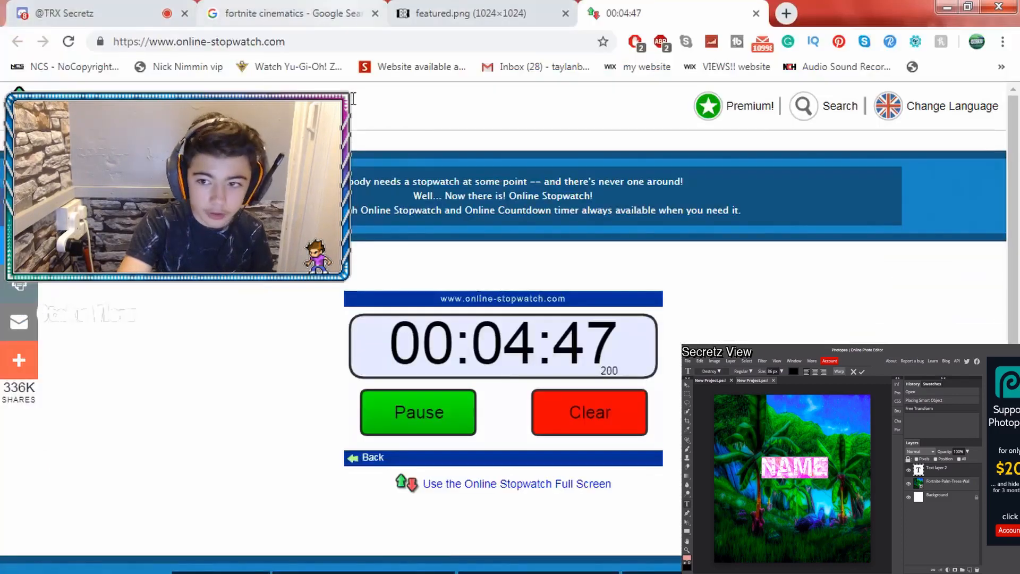
Copy the Fortnite Season 4 trailer image from the browser's image search and paste it into the paint.net canvas, keeping the canvas size
left_click(292, 12)
right_click(345, 391)
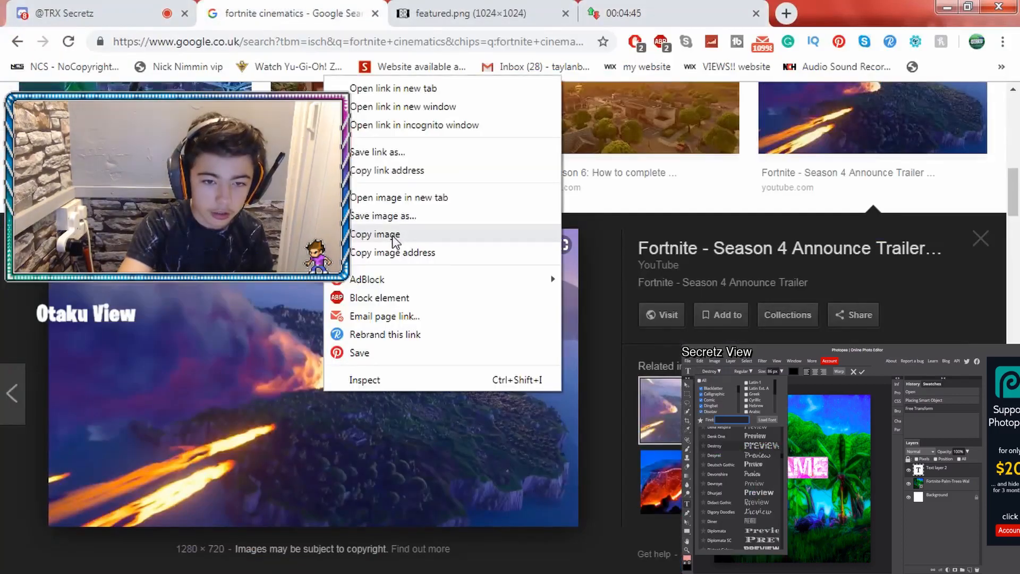
left_click(372, 230)
key("alt+Tab")
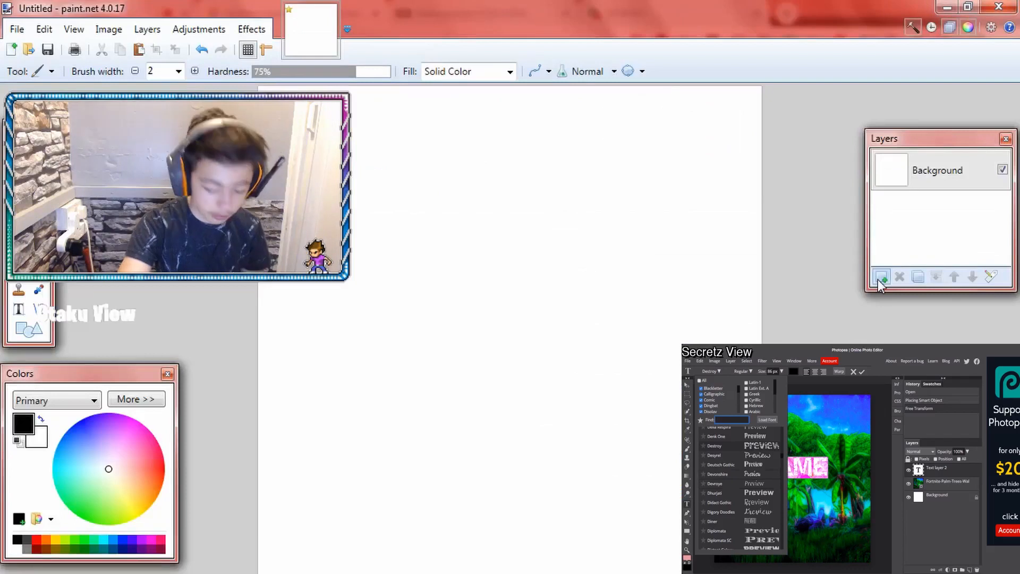
key("ctrl+v")
left_click(549, 422)
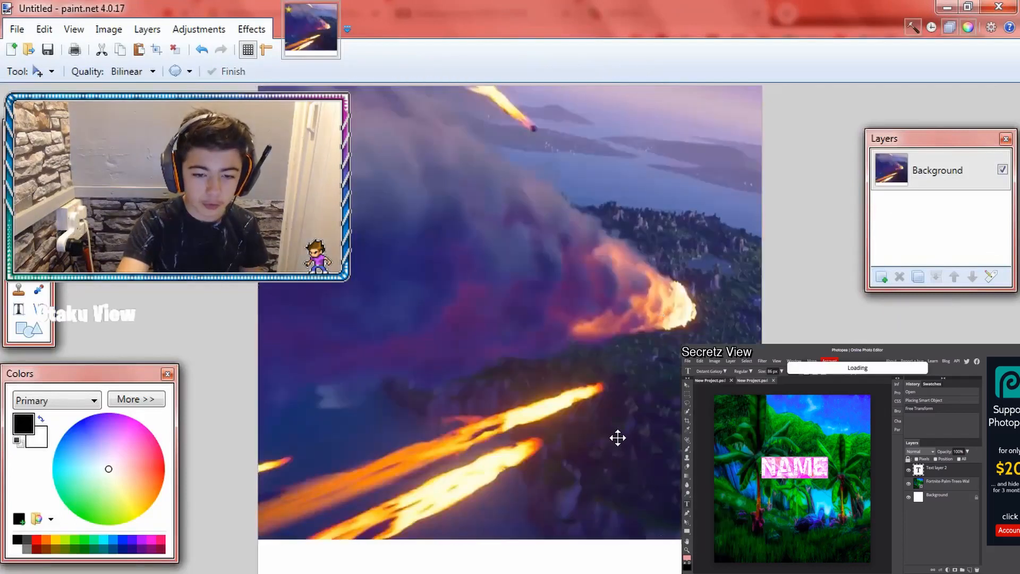
Move and enlarge the pasted meteor landscape until it covers the whole canvas, and deselect it
left_click_drag(618, 438, 414, 415)
key("ctrl+minus")
key("ctrl+minus")
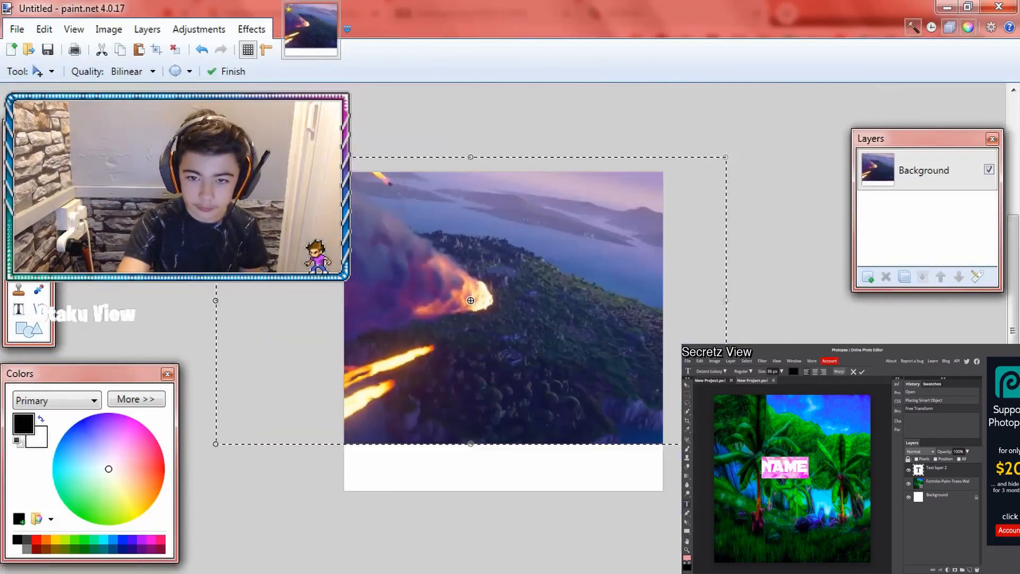
left_click_drag(470, 300, 471, 307)
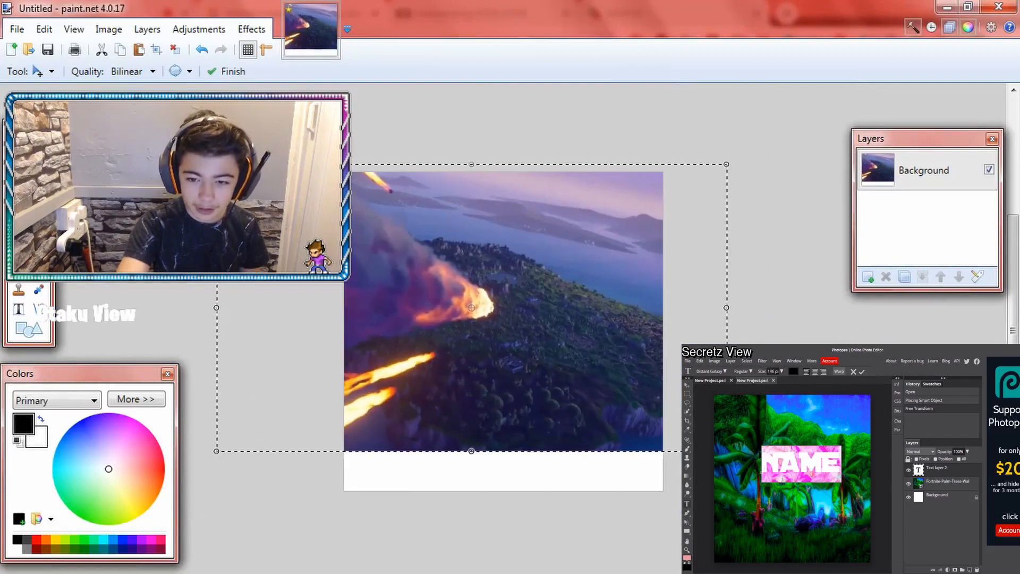
left_click_drag(726, 450, 830, 510)
left_click_drag(687, 436, 599, 419)
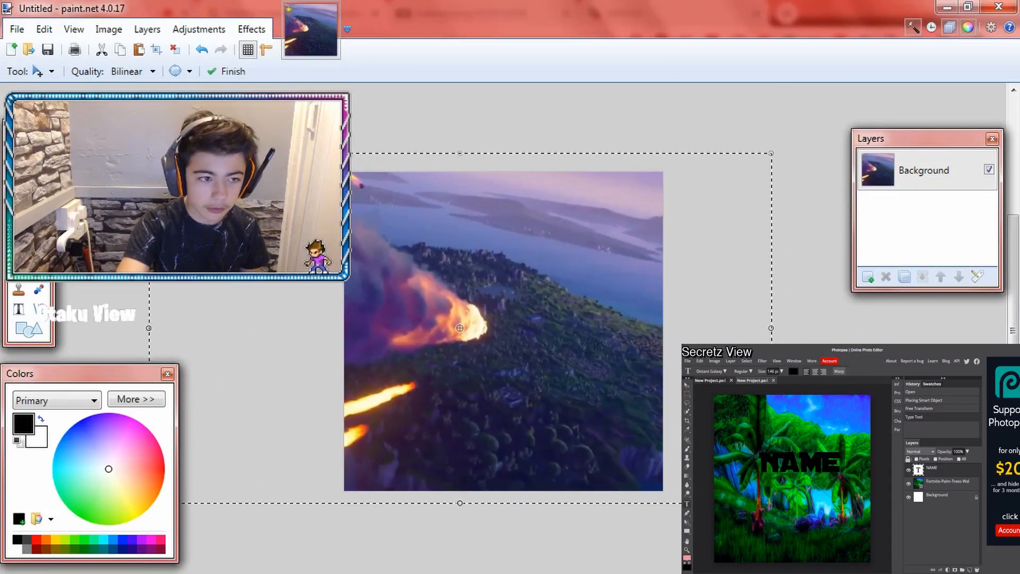
left_click(18, 211)
key("ctrl+d")
left_click(978, 277)
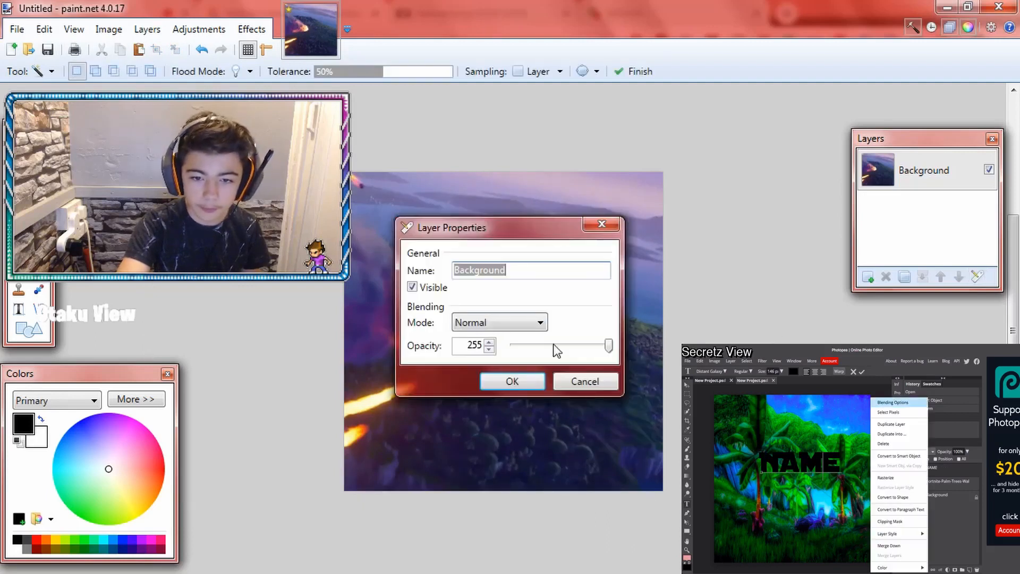
left_click(528, 323)
left_click(525, 324)
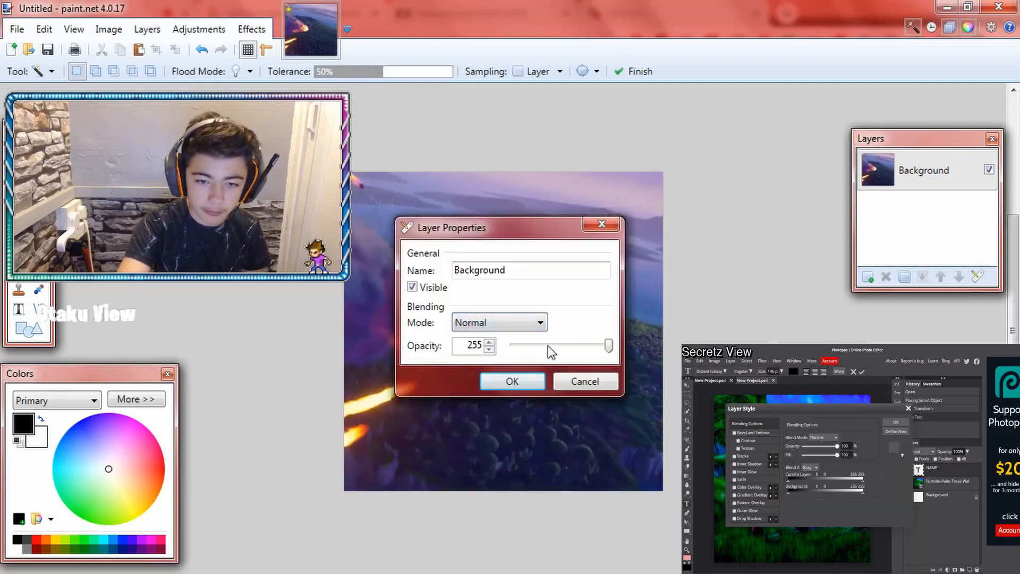
left_click(523, 382)
Apply a Gaussian Blur to the Background layer with a radius above the default
left_click(251, 29)
mouse_move(269, 65)
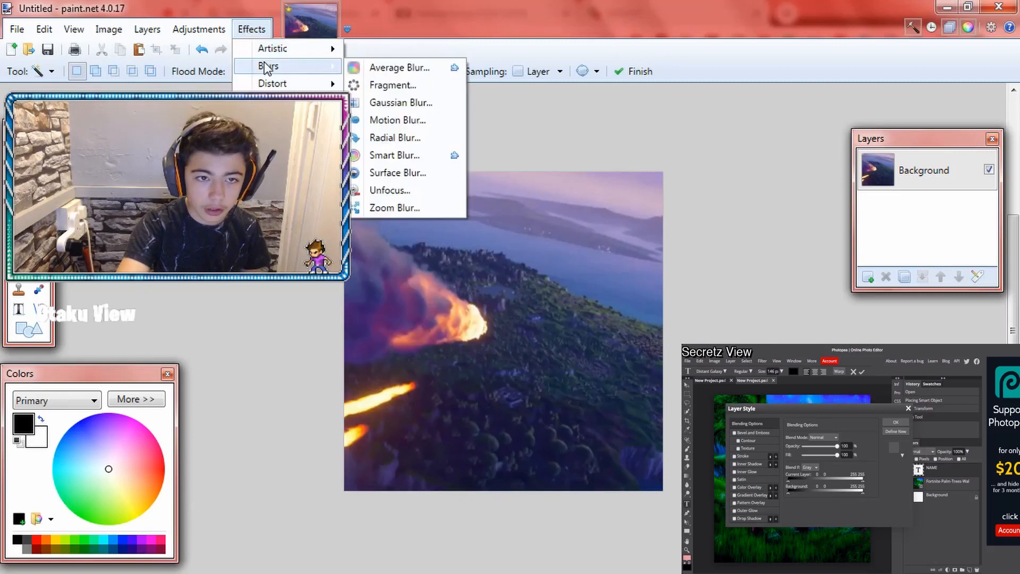
left_click(396, 103)
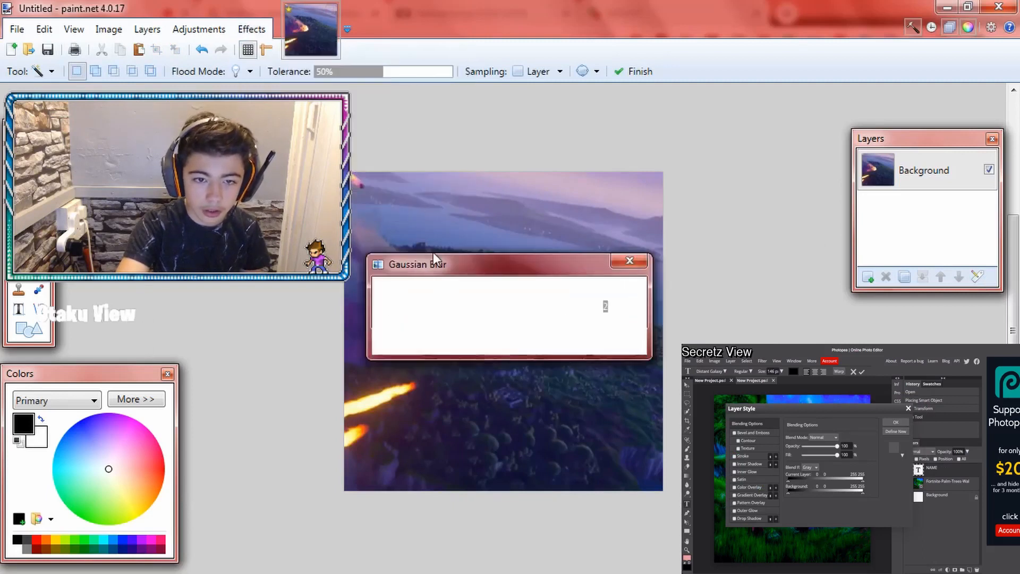
left_click_drag(390, 306, 402, 306)
left_click(537, 343)
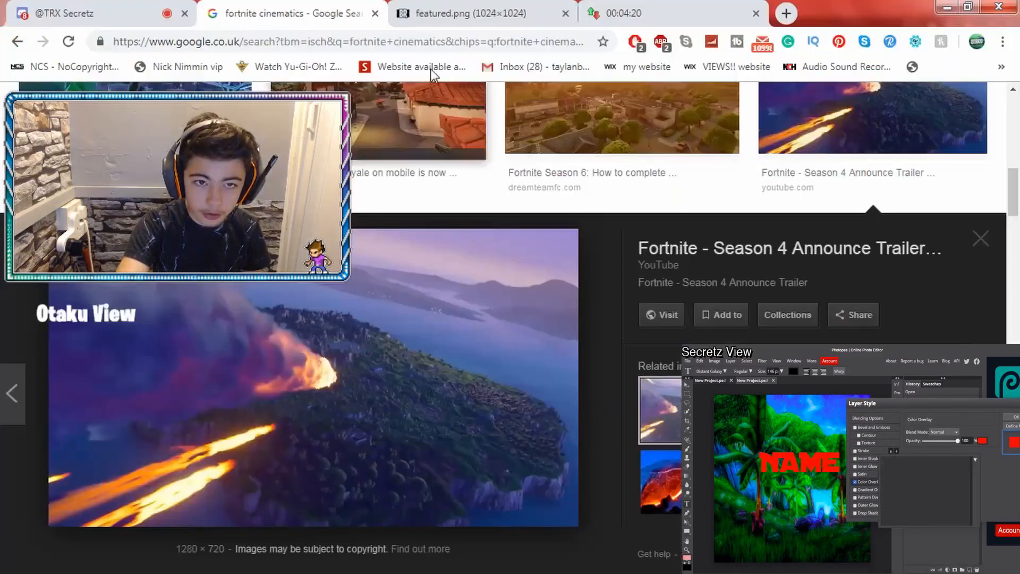
Copy the hooded character image featured.png from the browser and paste it into a new paint.net layer, keeping the canvas size
left_click(457, 13)
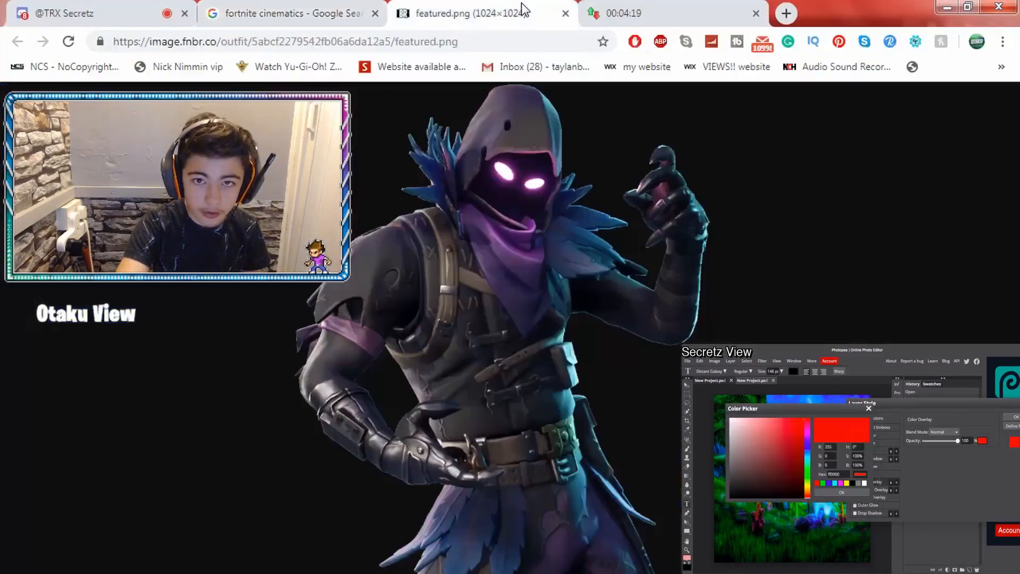
right_click(509, 352)
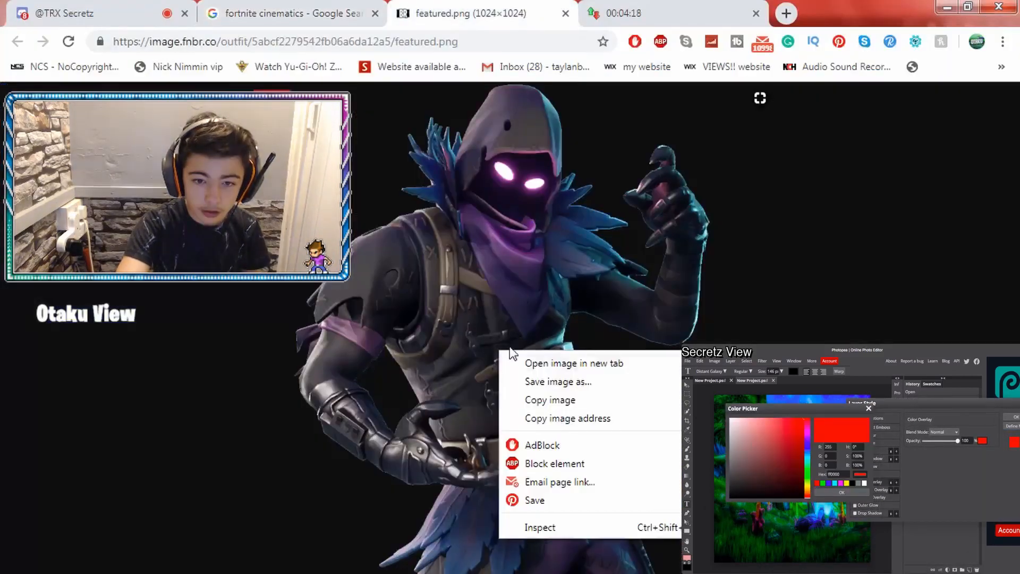
left_click(569, 401)
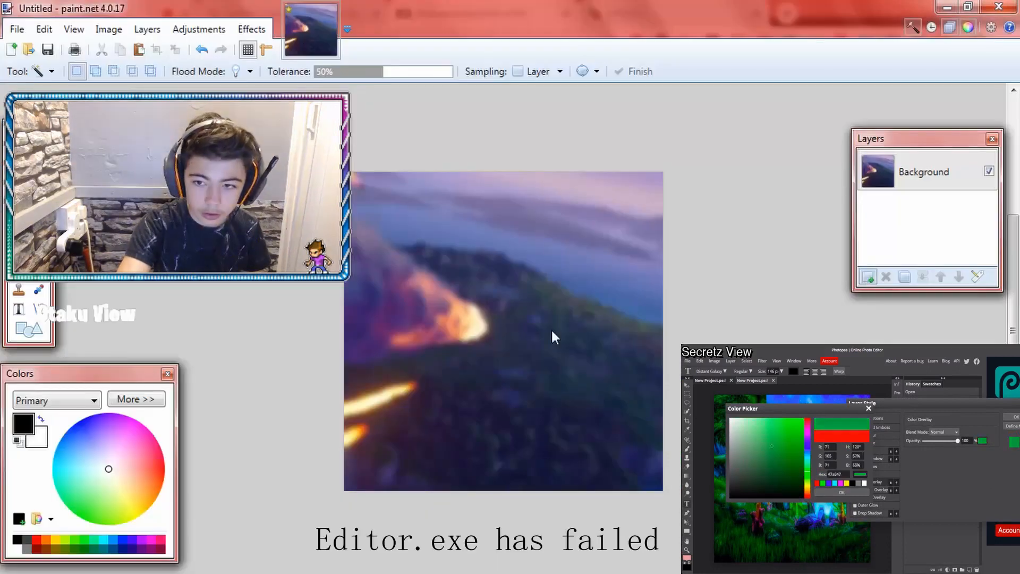
key("ctrl+shift+v")
left_click(592, 474)
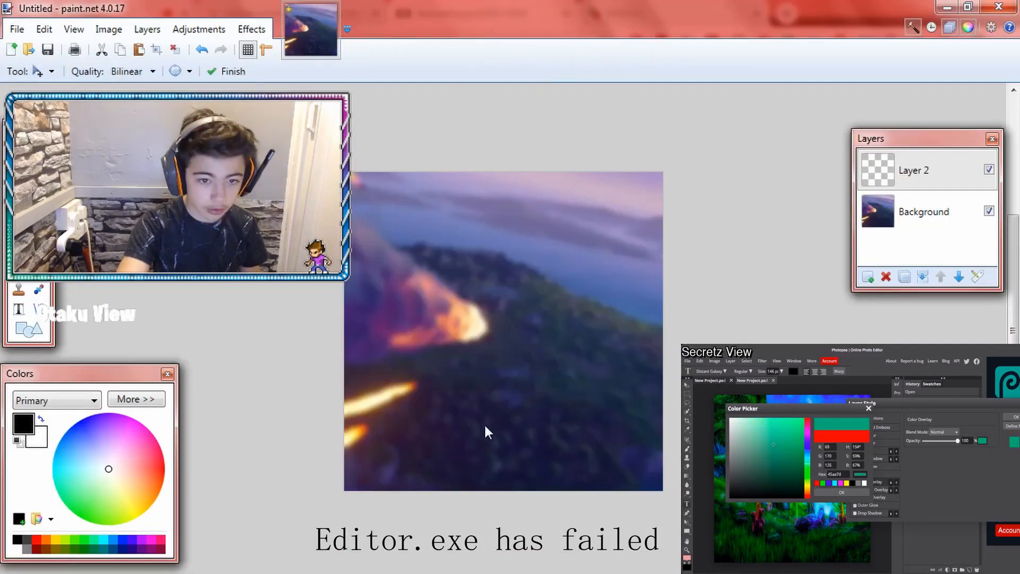
Position the hooded character so its head and upper body fill the canvas, and deselect it
left_click_drag(563, 403, 496, 423)
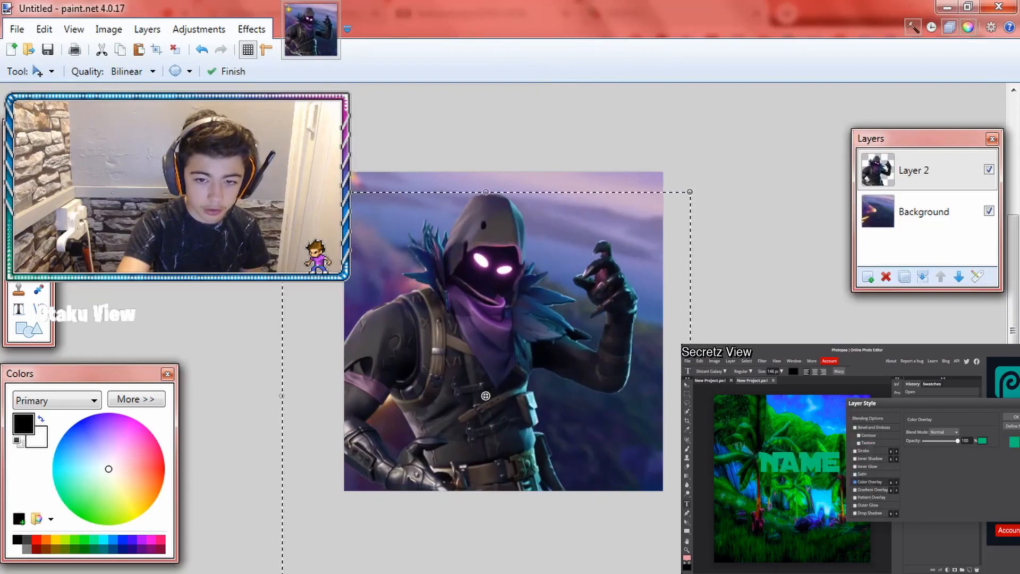
left_click(18, 211)
key("ctrl+d")
Flip the character layer horizontally, shift the character toward the canvas's right edge, and deselect it
left_click(150, 28)
left_click(183, 140)
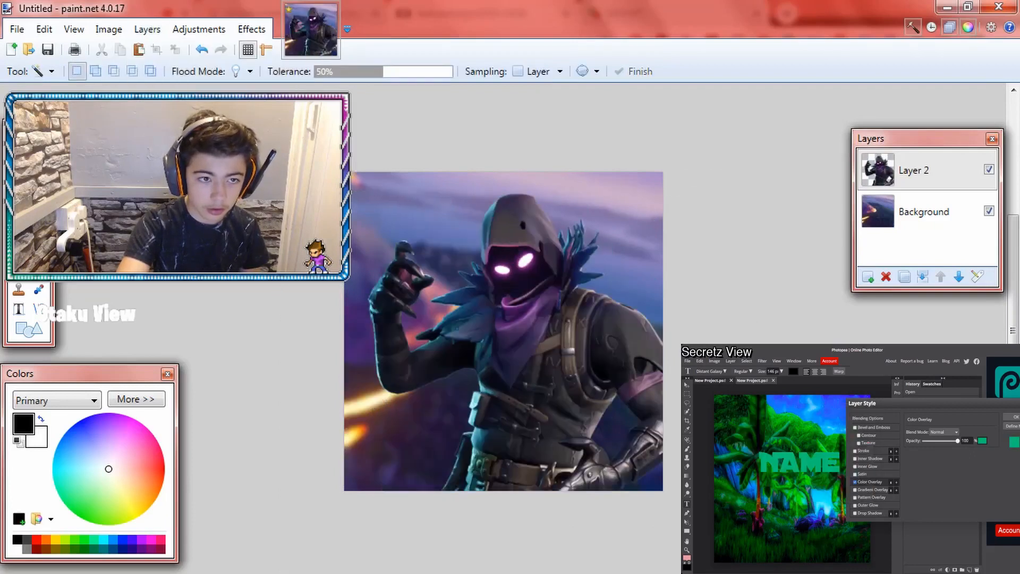
key("m")
left_click_drag(523, 355, 593, 381)
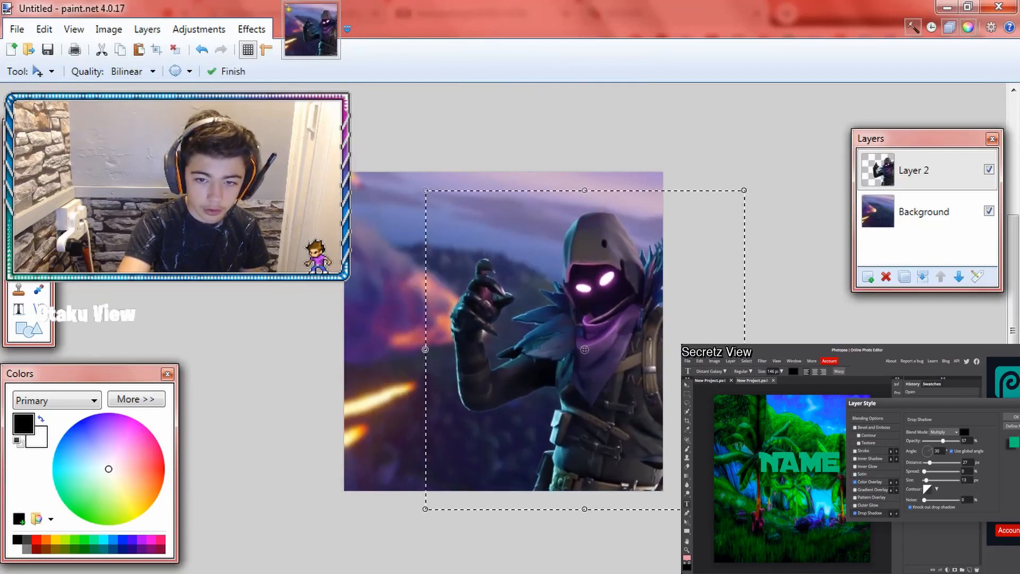
left_click(19, 210)
left_click(420, 182)
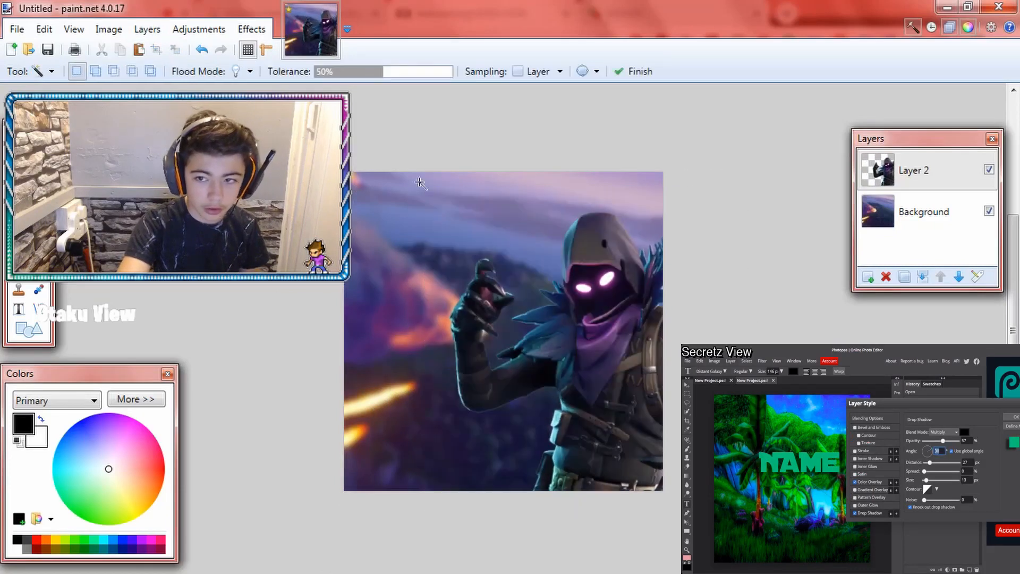
Apply a Gaussian Blur with a radius of 5 to the character on Layer 2
left_click(979, 276)
left_click(535, 379)
left_click(251, 29)
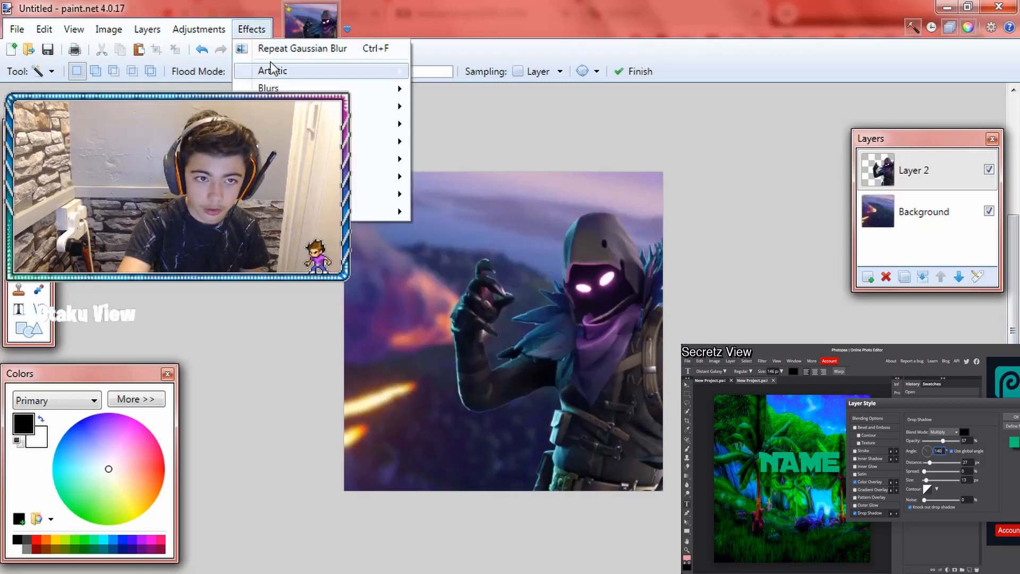
mouse_move(364, 89)
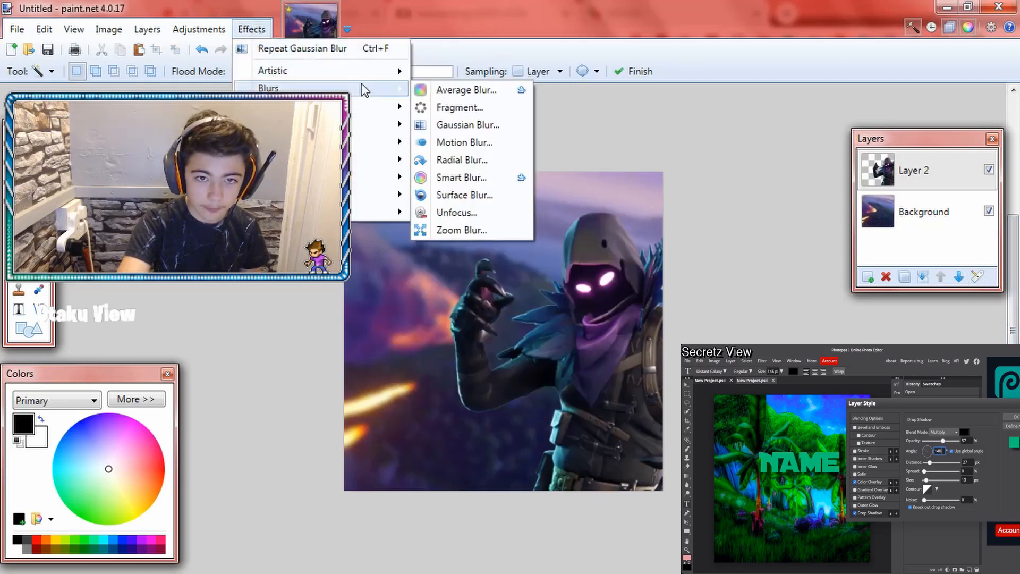
left_click(457, 125)
left_click_drag(394, 307, 392, 311)
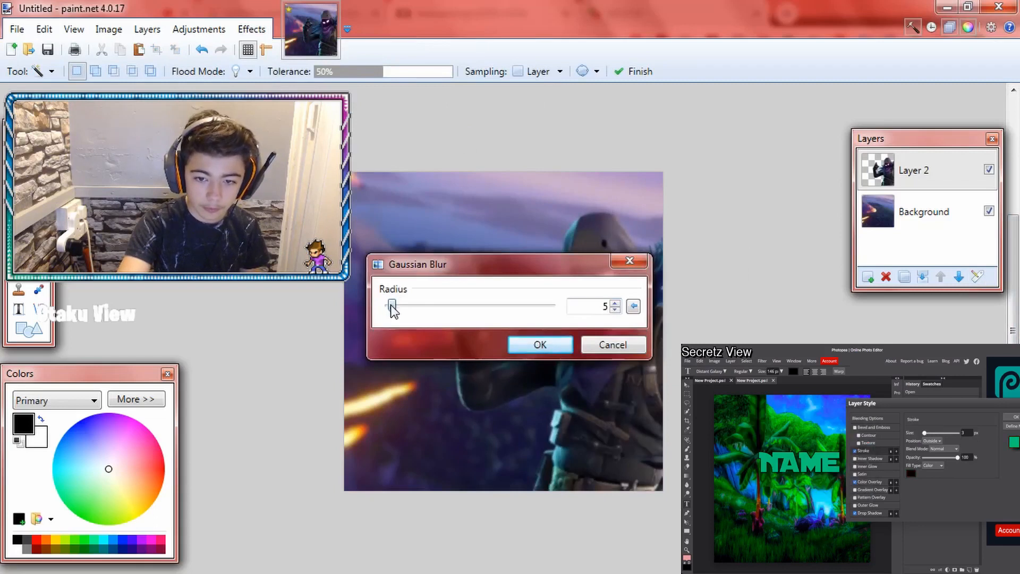
left_click(538, 346)
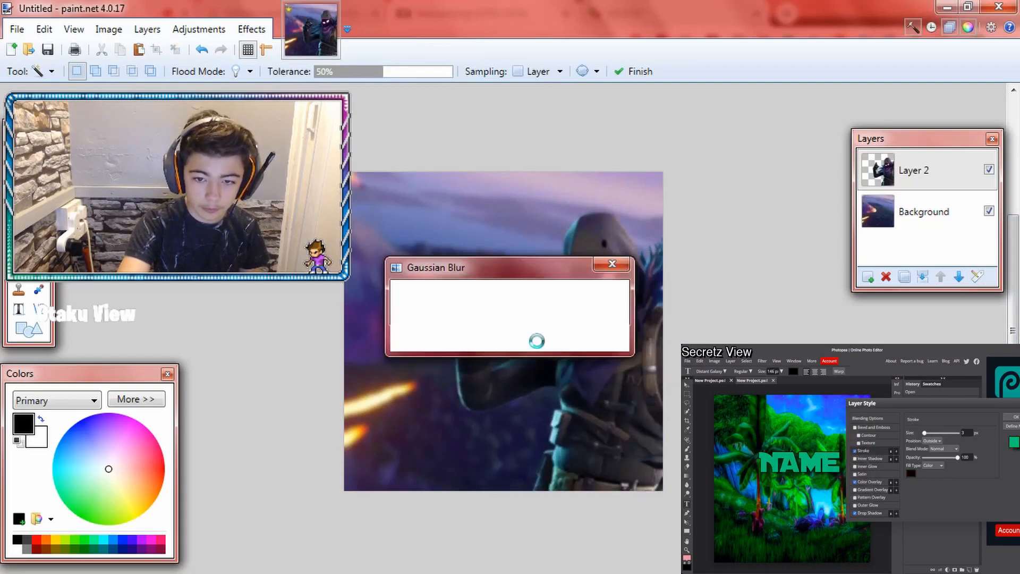
Add a new layer and draw a wide filled black rectangle on it across the middle of the canvas
left_click(867, 278)
left_click(30, 330)
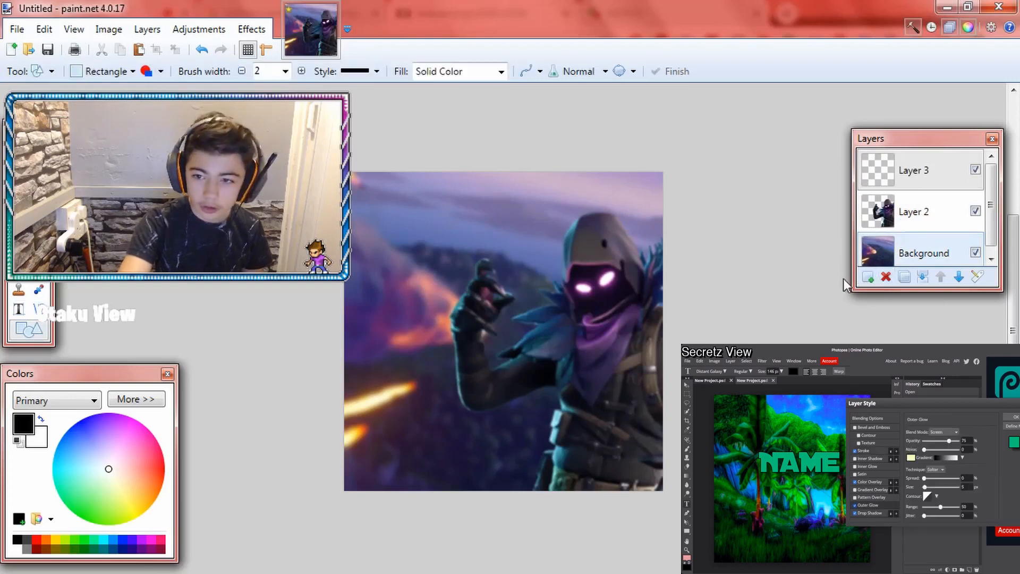
mouse_move(478, 310)
left_mouse_down()
mouse_move(500, 359)
mouse_move(645, 357)
mouse_move(610, 372)
mouse_move(644, 381)
mouse_move(653, 373)
left_mouse_up()
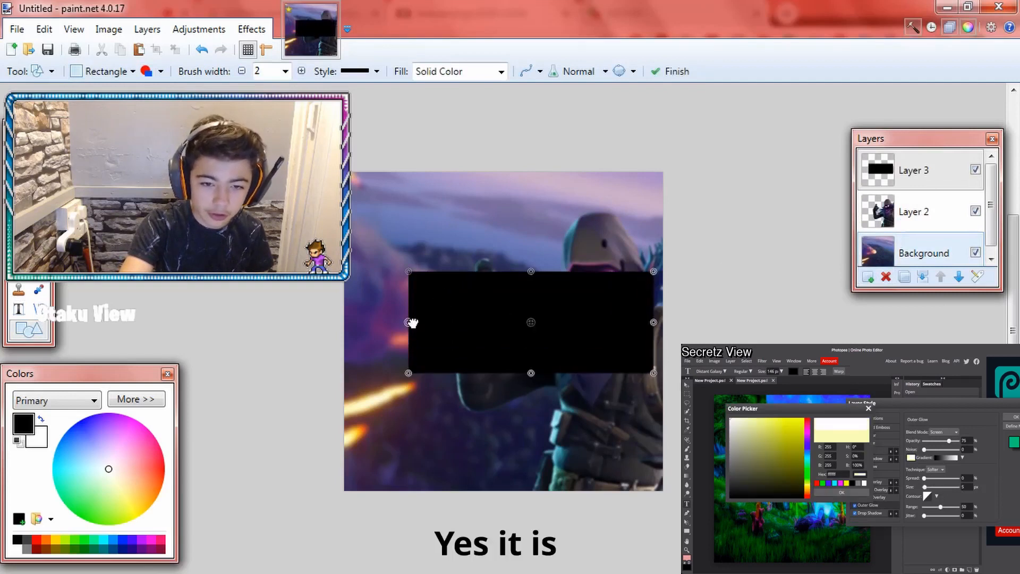
mouse_move(408, 321)
left_mouse_down()
mouse_move(364, 321)
mouse_move(392, 322)
left_mouse_up()
left_click(19, 211)
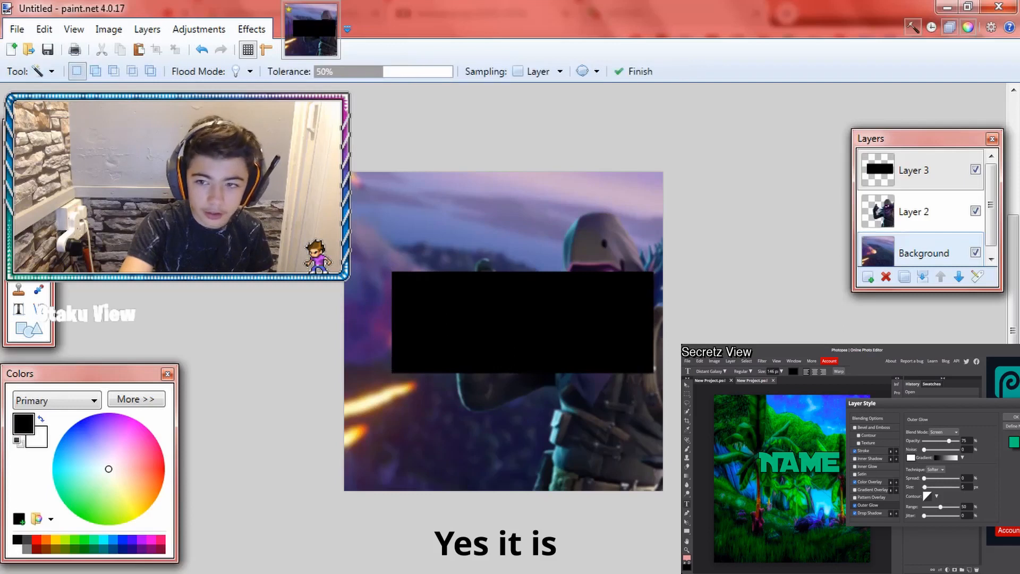
Center the black rectangle on the canvas both horizontally and vertically
left_click(237, 33)
mouse_move(308, 141)
mouse_move(364, 159)
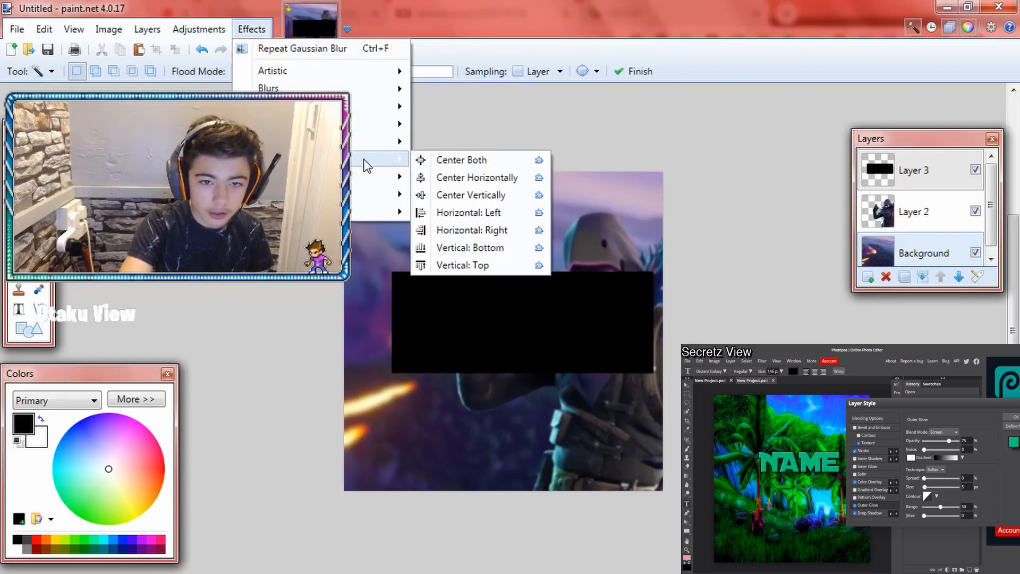
left_click(430, 157)
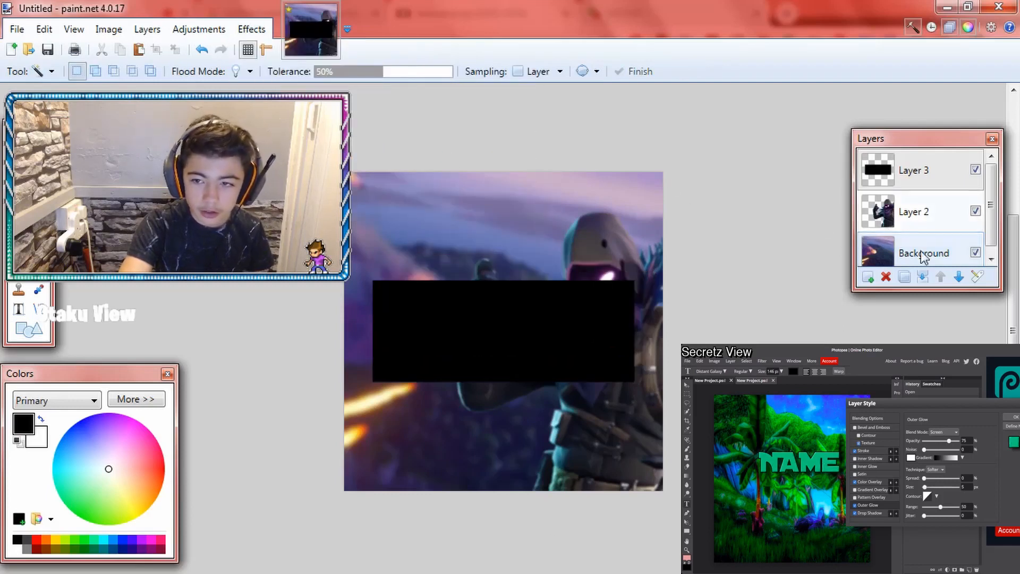
Lower the opacity of Layer 3 and fill its black rectangle with white
left_click(977, 277)
left_click_drag(610, 345, 586, 347)
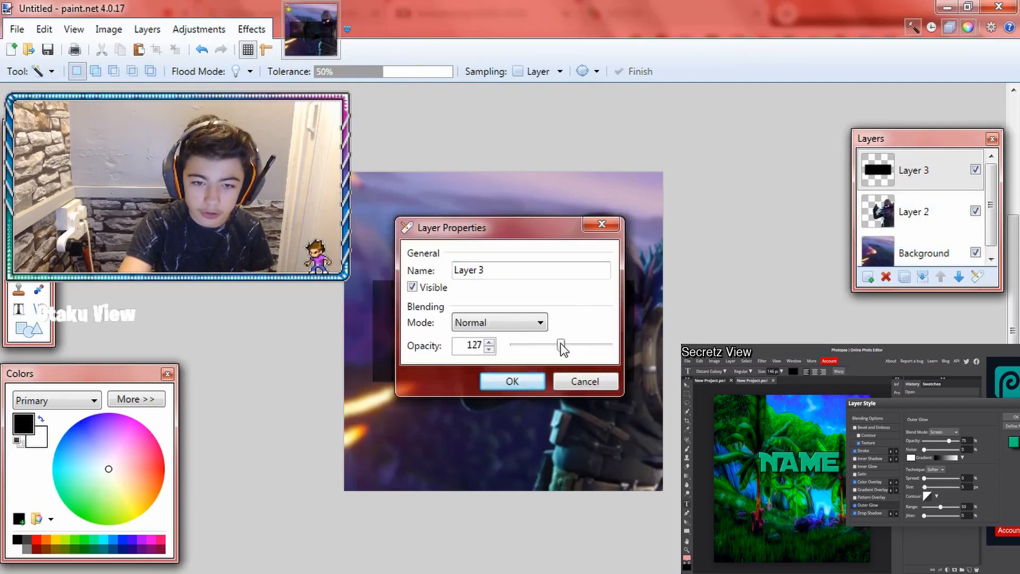
left_click(513, 381)
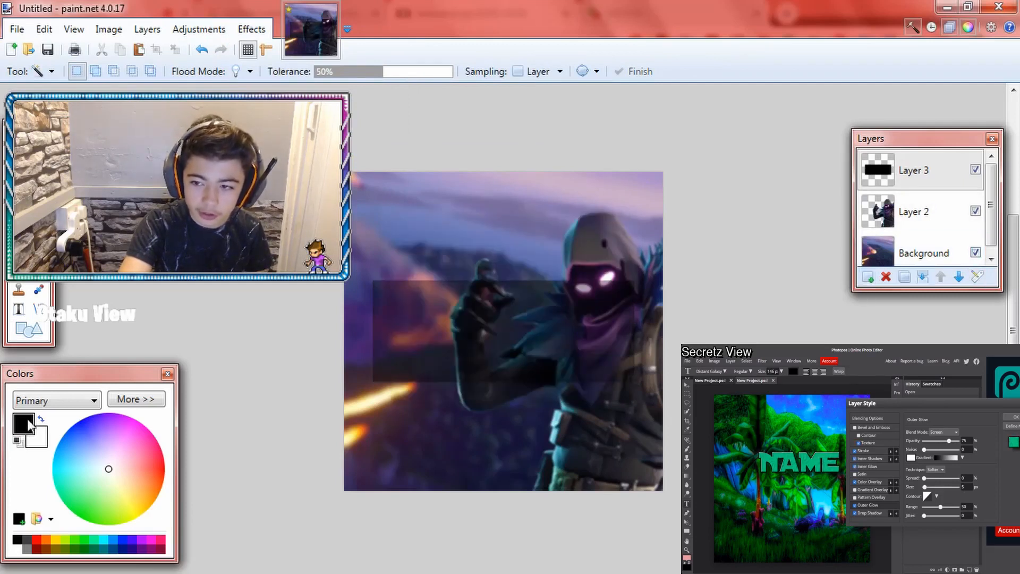
left_click(477, 320)
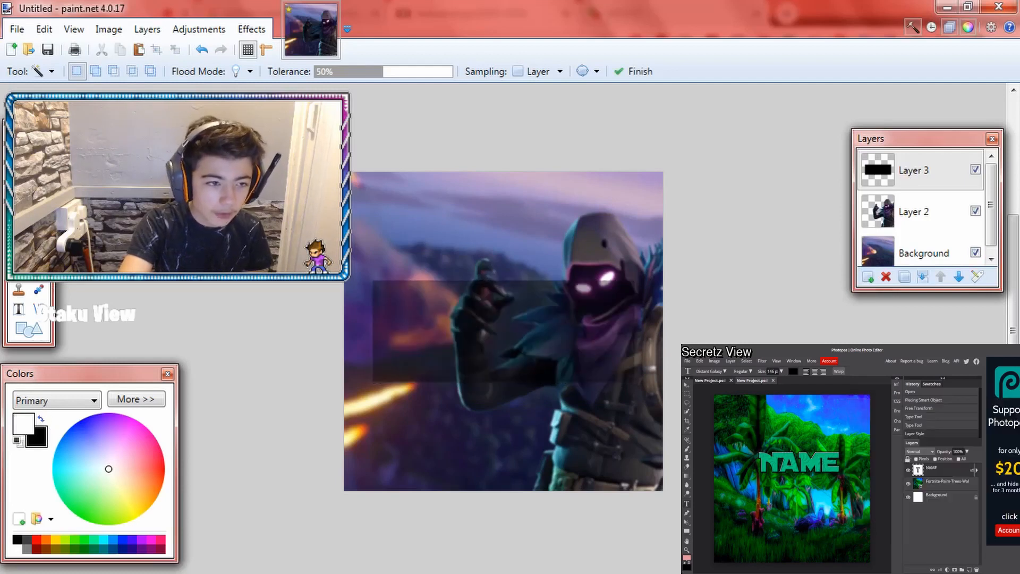
key("f")
left_click(452, 296)
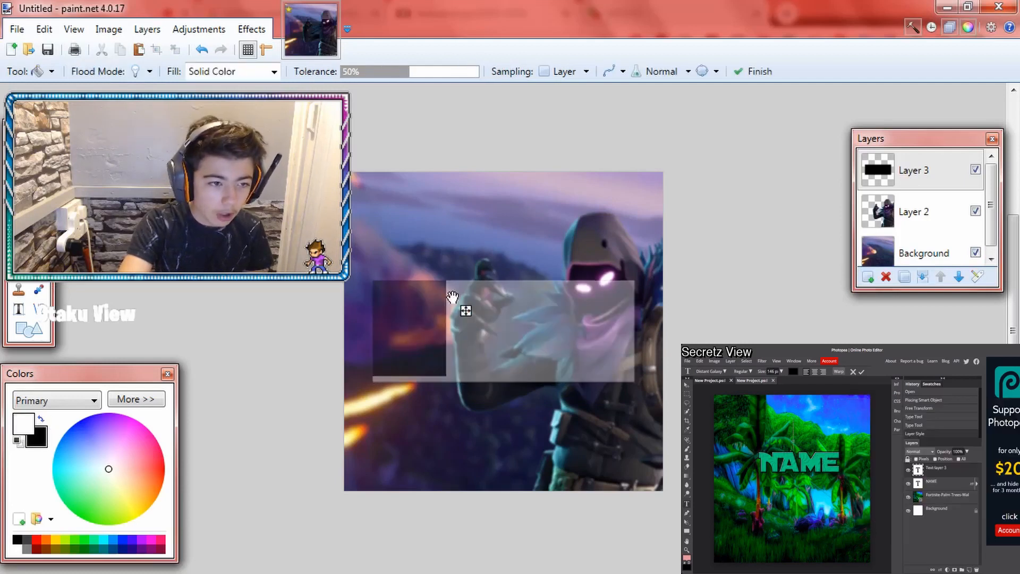
Add a new layer above Layer 3 and set the text font to Againts
left_click(868, 277)
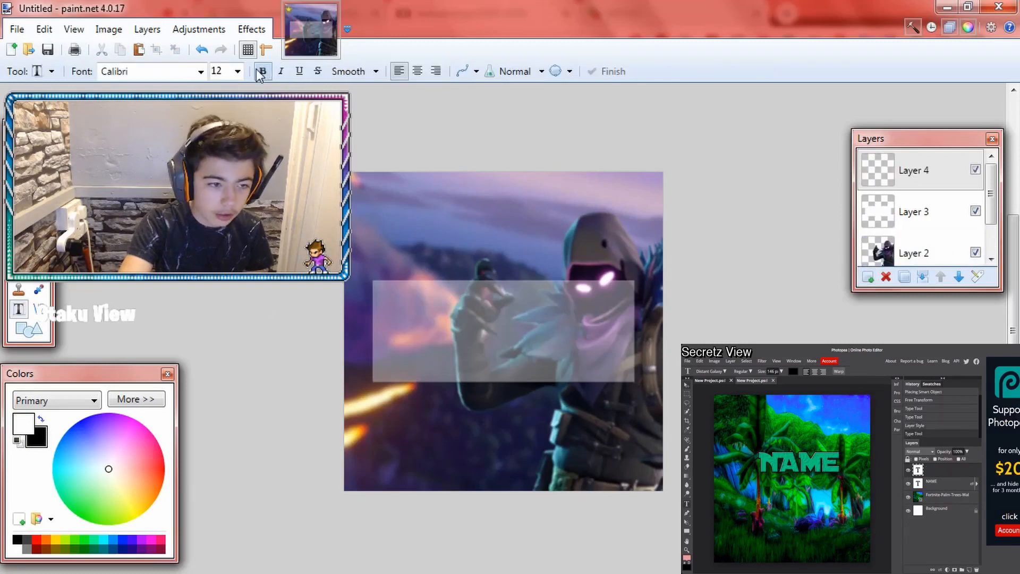
left_click(201, 71)
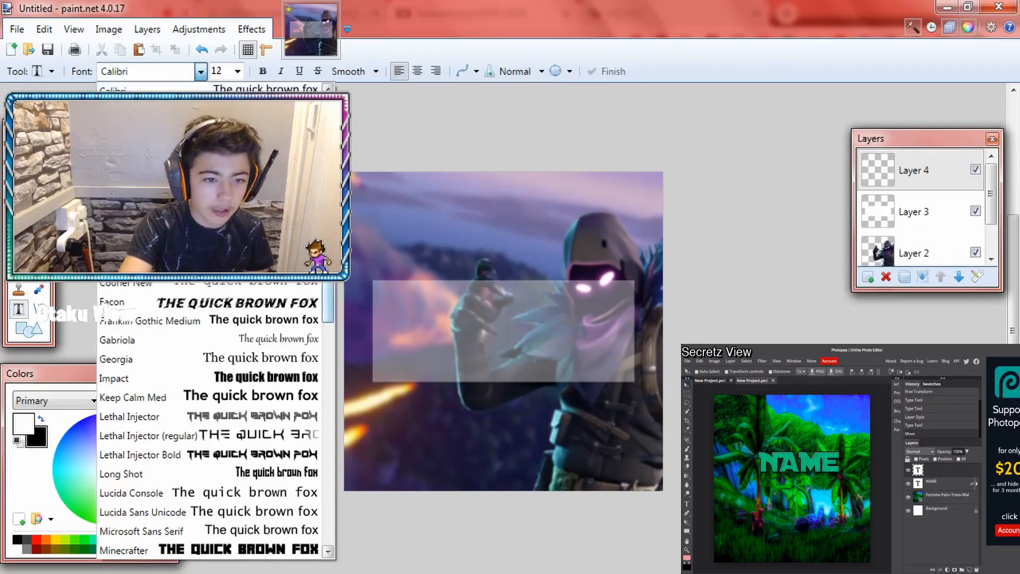
scroll(334, 286, "up", 4)
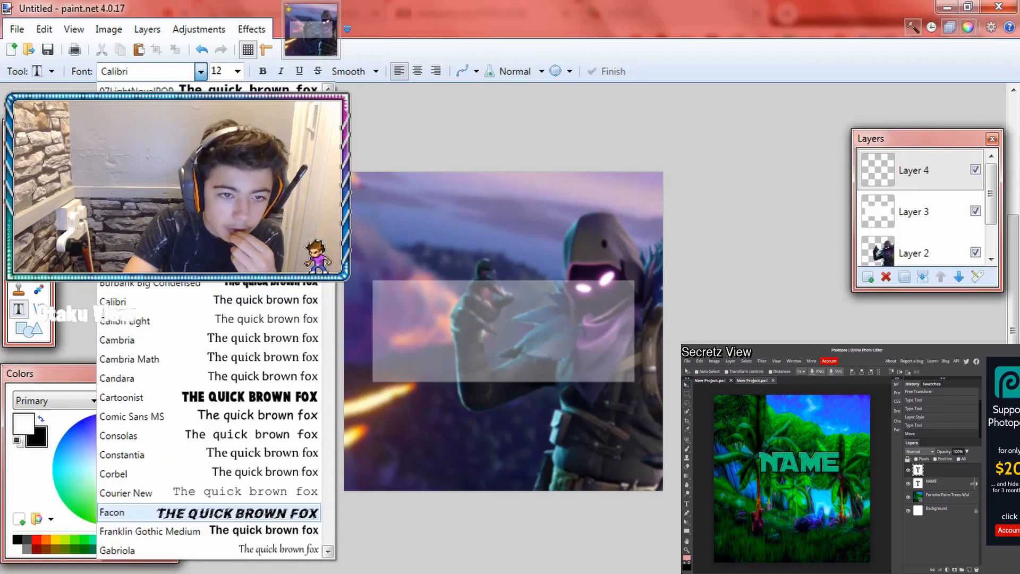
left_click(212, 109)
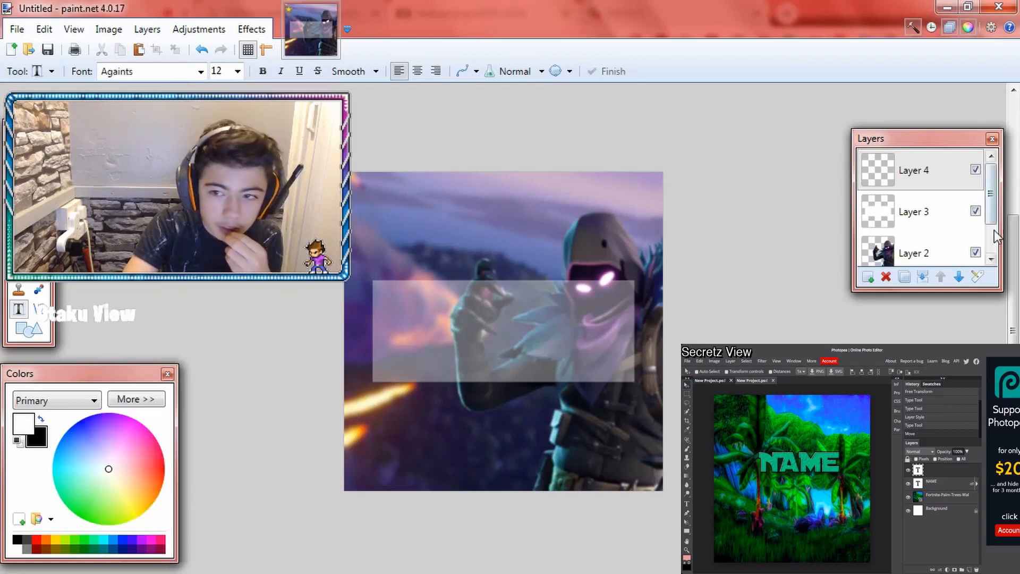
Delete Layer 3 with the translucent rectangle and make the empty Layer 4 active
left_click(910, 211)
left_click(886, 276)
left_click(899, 174)
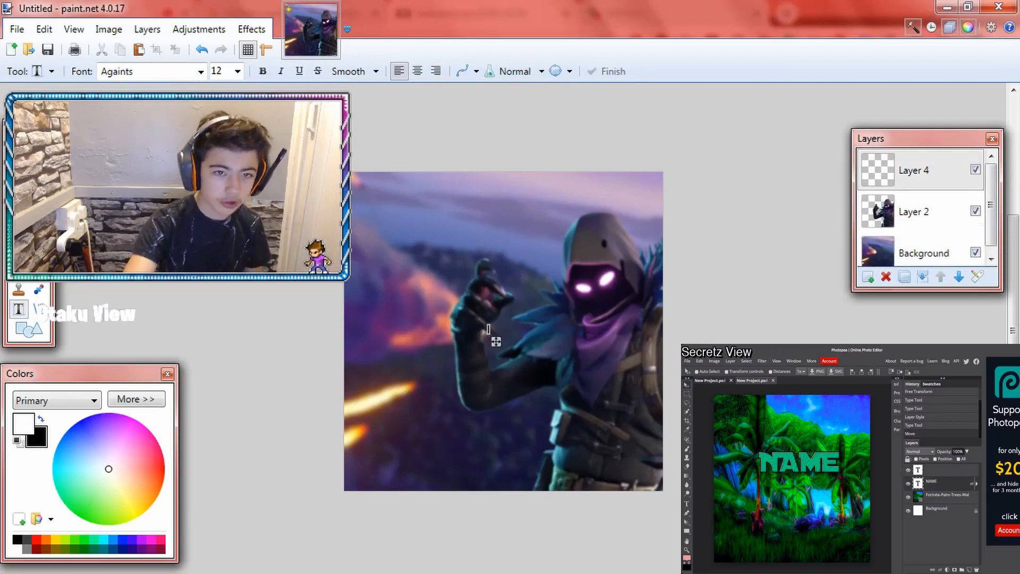
Add the white text "NAME" at size 144 on Layer 4 and center it both ways on the canvas
left_click(237, 71)
left_click(234, 320)
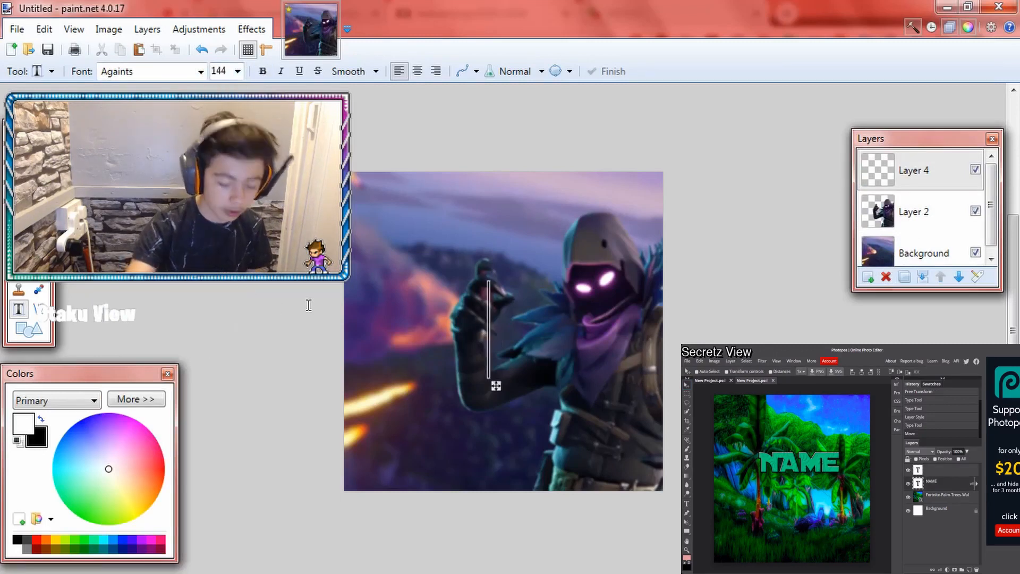
type("NAME")
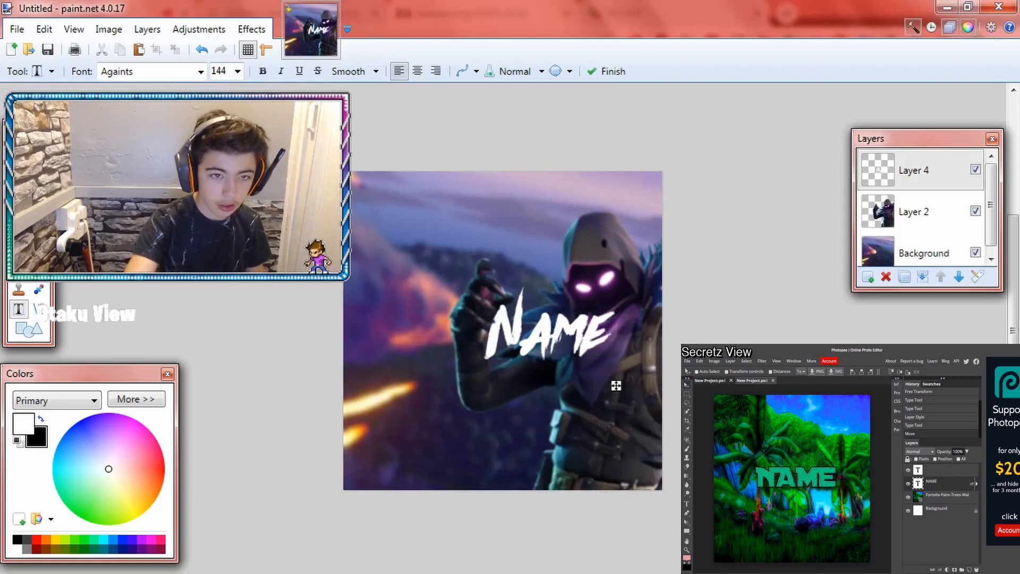
left_click(250, 29)
mouse_move(379, 159)
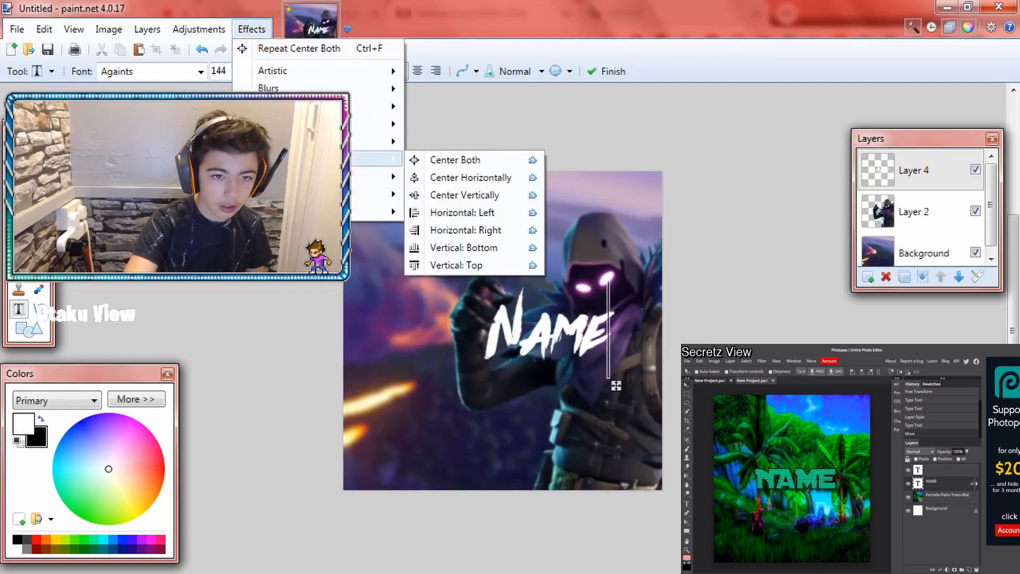
left_click(412, 160)
Apply a black Drop Shadow to the NAME text with widening radius 7, blur radius 0 and opacity 255
left_click(260, 31)
mouse_move(378, 124)
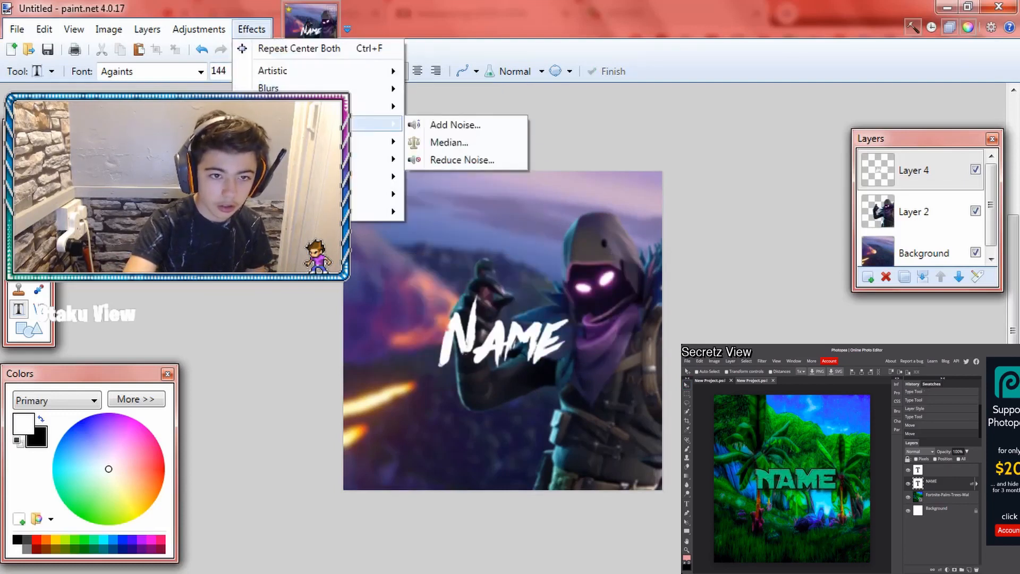
mouse_move(378, 140)
left_click(452, 141)
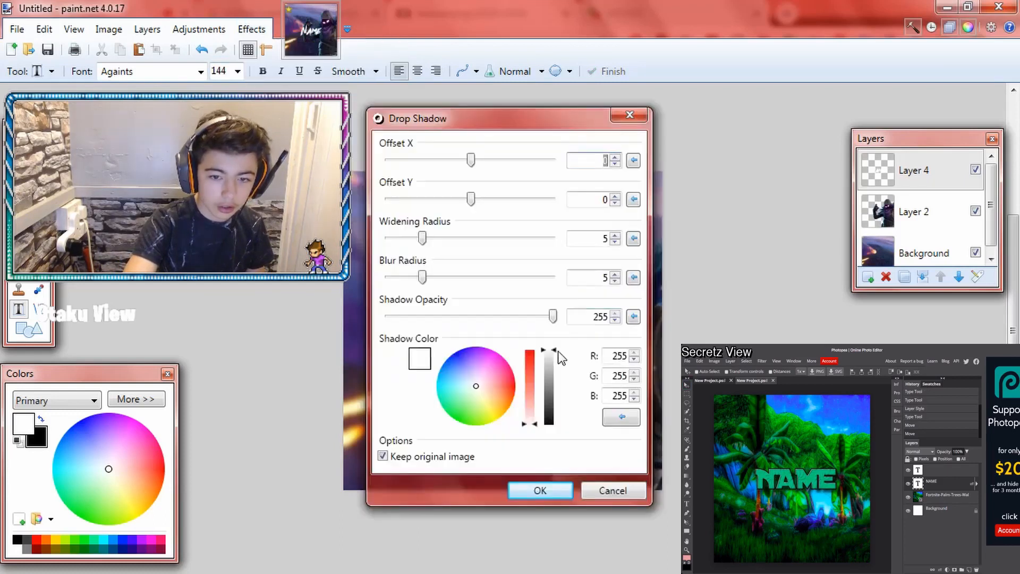
left_click_drag(557, 351, 530, 460)
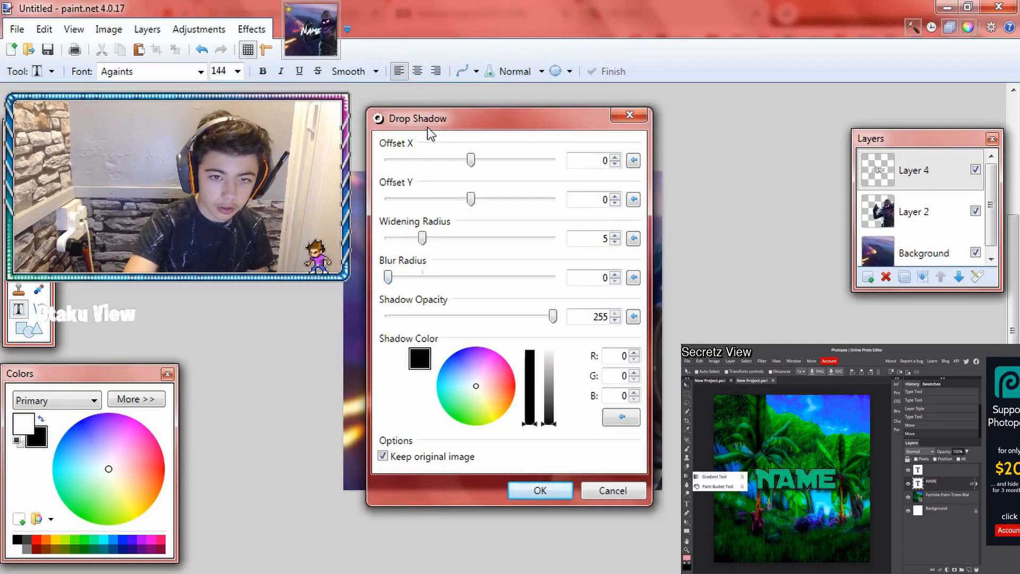
left_click_drag(430, 134, 679, 130)
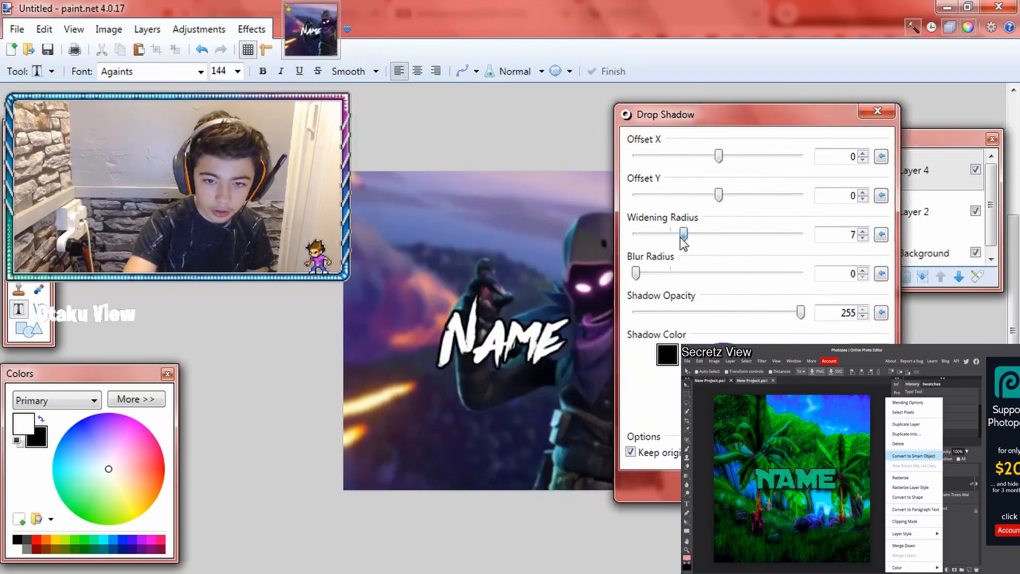
left_click_drag(669, 235, 684, 235)
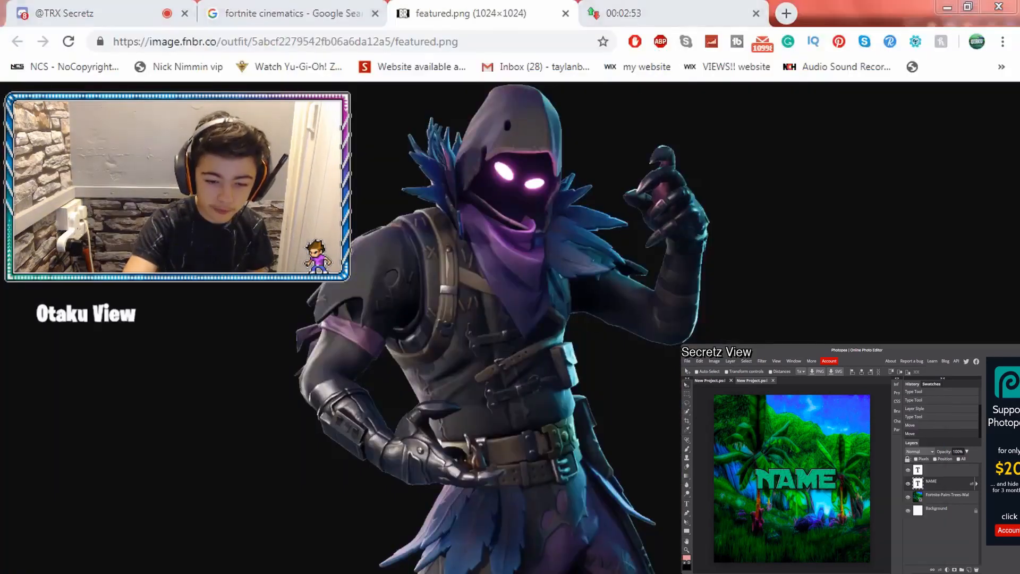
Return to paint.net and add a white Drop Shadow around the text with widening radius 15, blur radius 0 and opacity 165
left_click(516, 573)
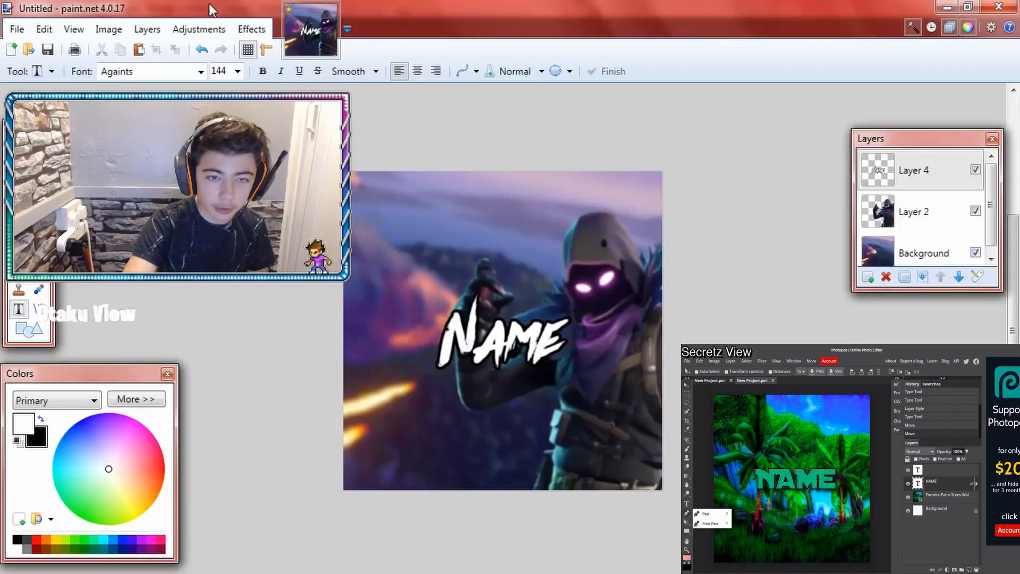
left_click(251, 29)
mouse_move(380, 159)
mouse_move(353, 143)
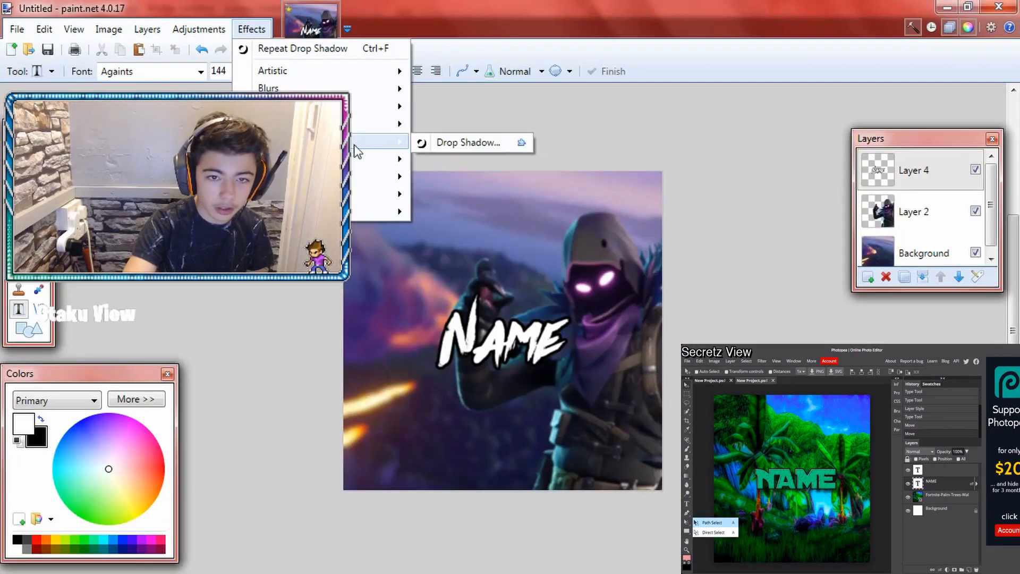
left_click(425, 141)
left_click_drag(552, 371, 549, 349)
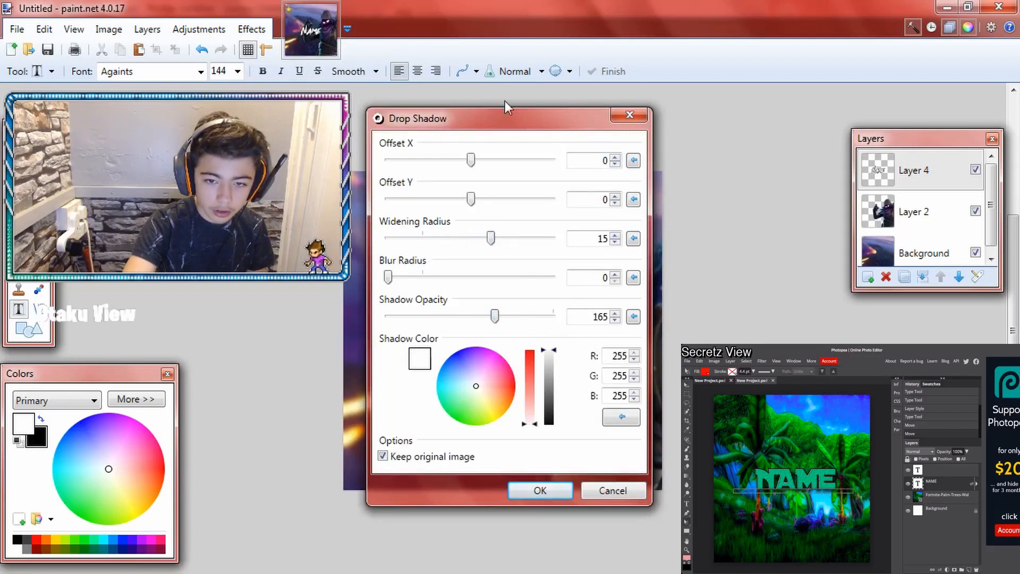
left_click_drag(510, 114, 798, 67)
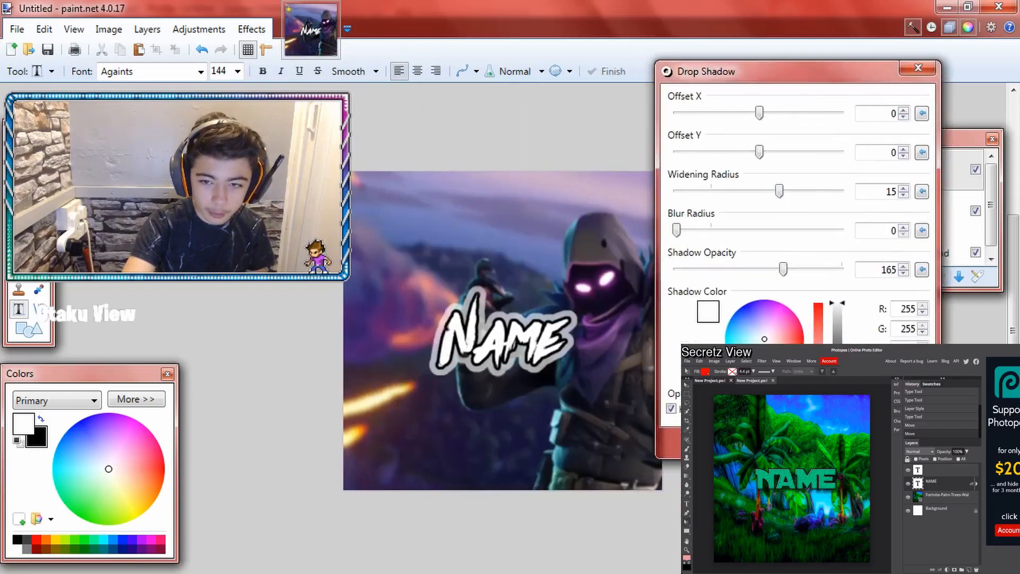
left_click(840, 441)
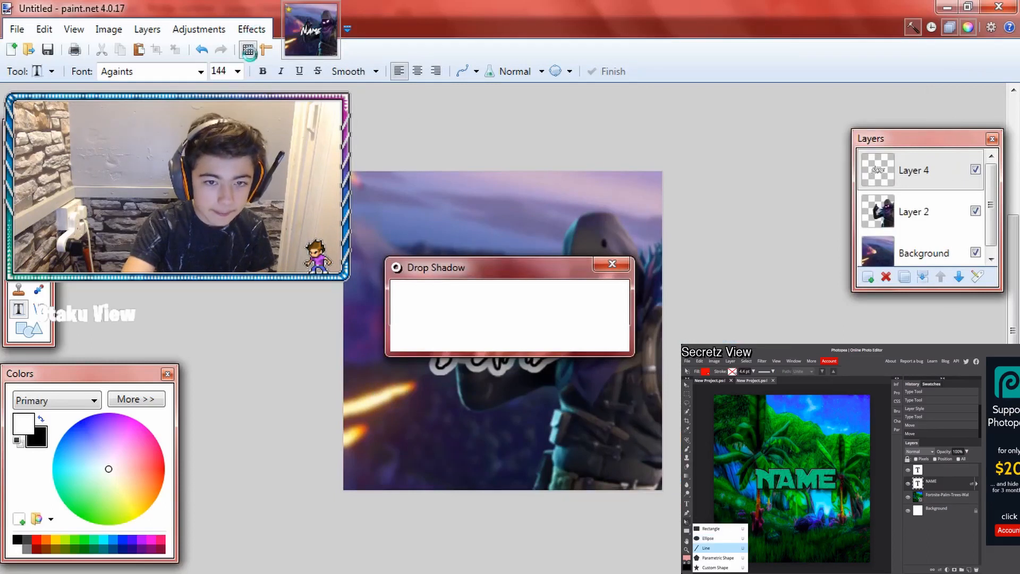
Center the outlined NAME text on the canvas, move it slightly upward, and deselect it
left_click(261, 32)
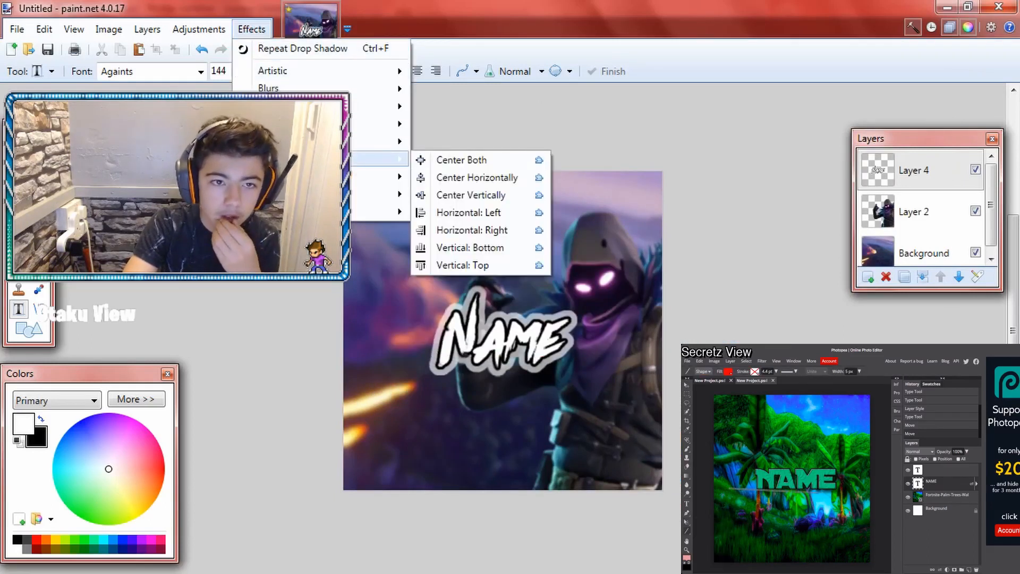
left_click(453, 157)
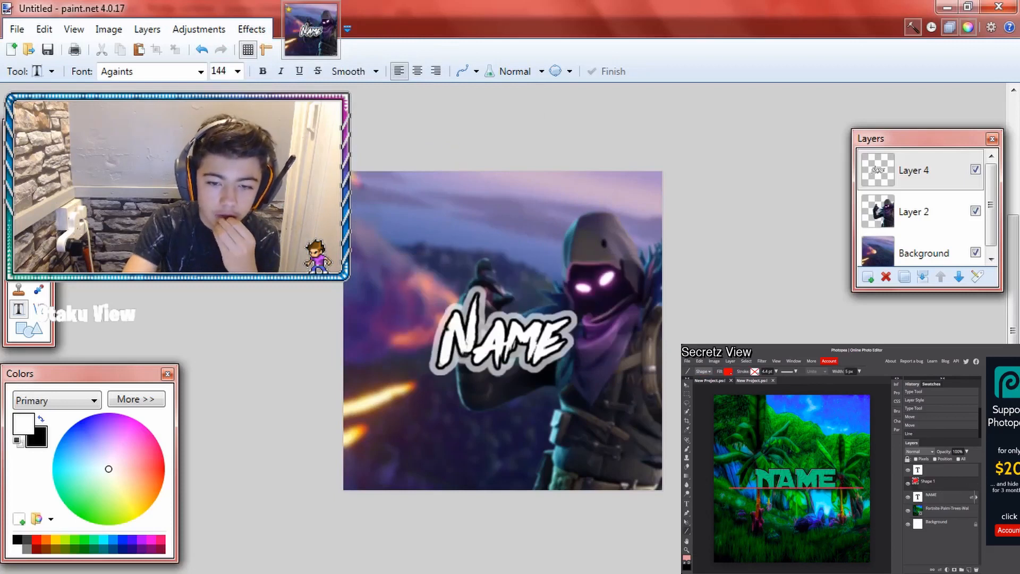
key("m")
left_click_drag(499, 322, 498, 313)
left_click(18, 213)
left_click(80, 212)
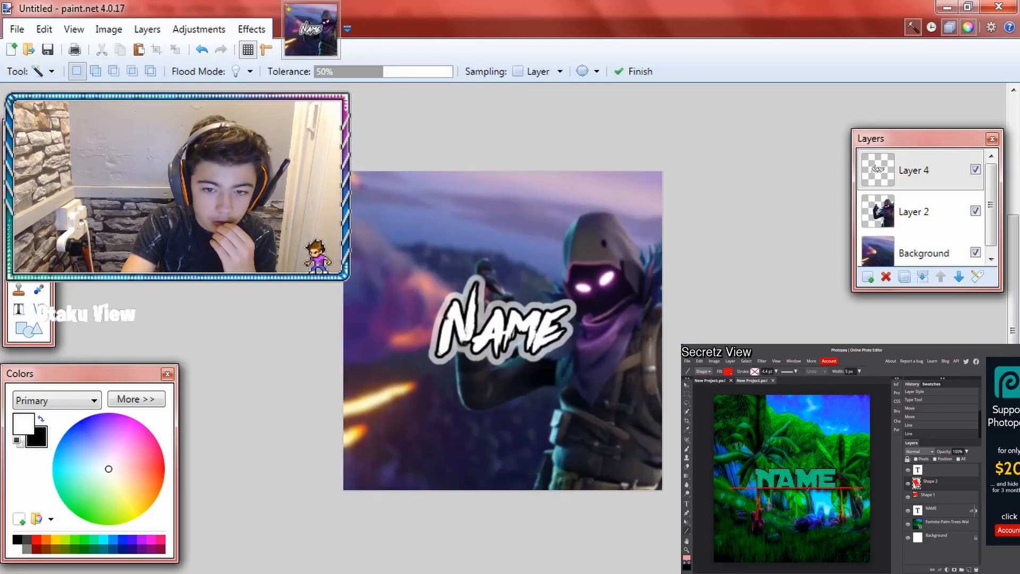
Switch to the web browser and run an image search for "halftone png" in a new tab
key("alt+Tab")
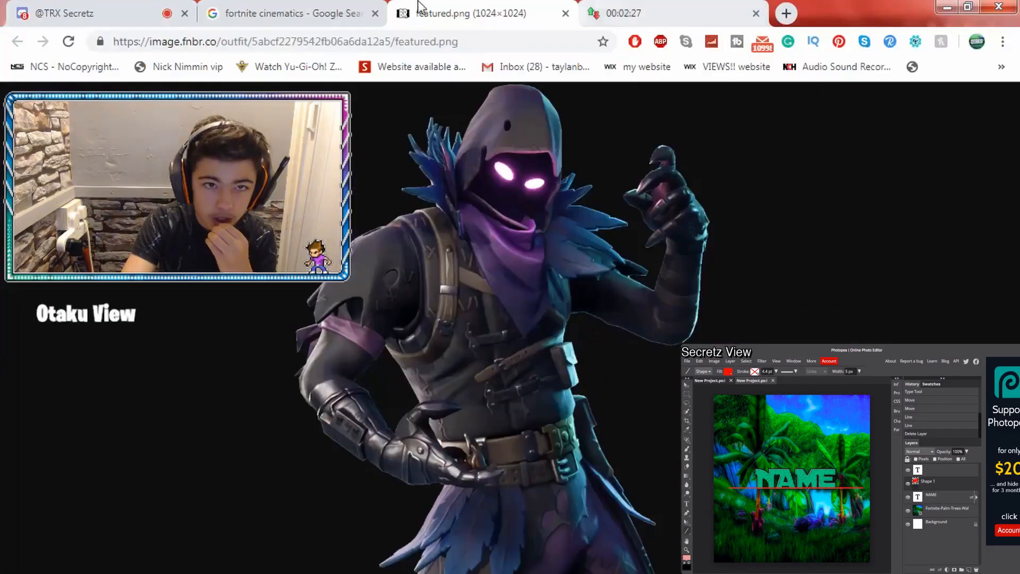
left_click(786, 13)
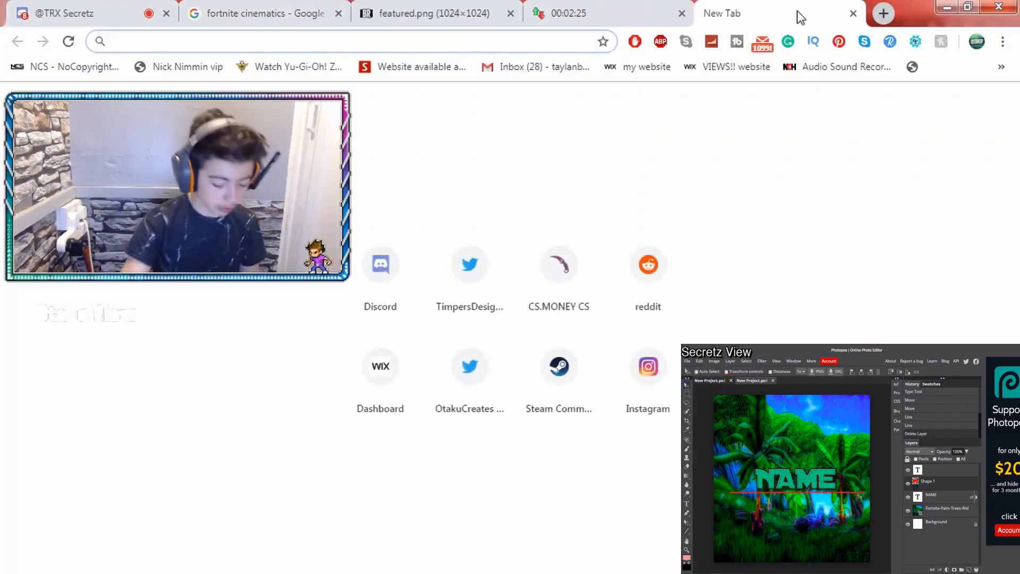
type("halftone")
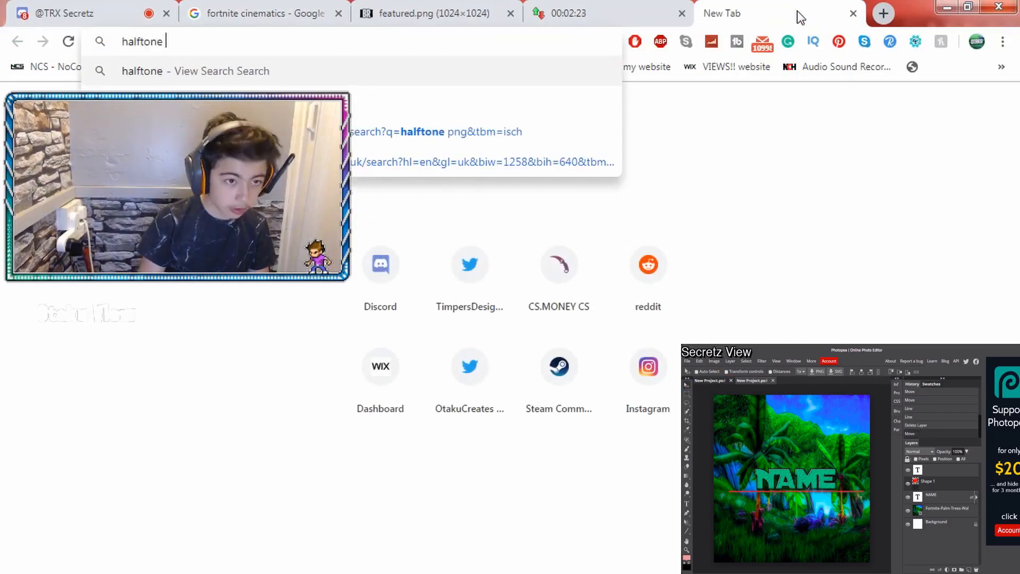
key("Down")
key("Down")
key("Return")
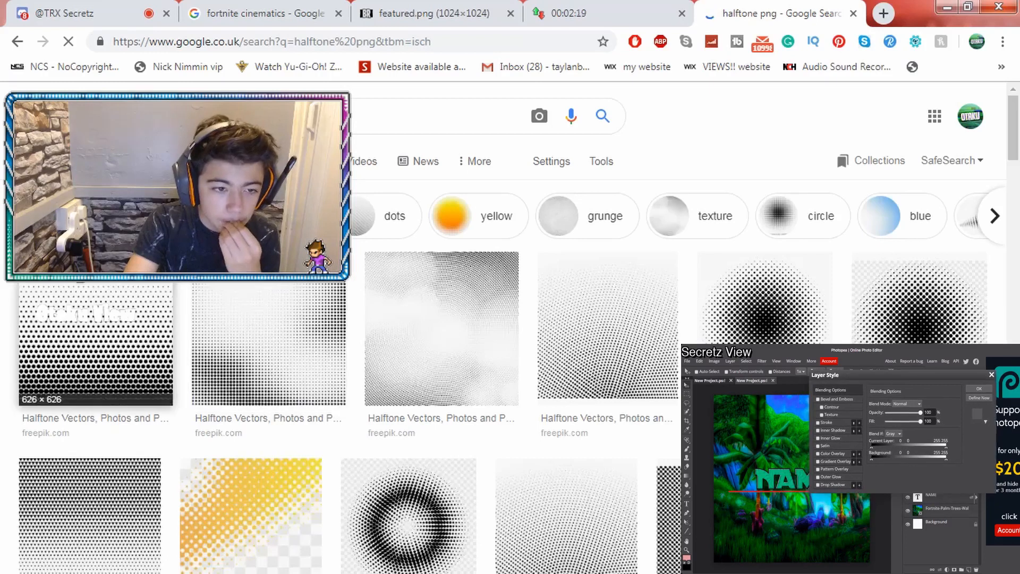
Open the Freepik abstract halftone background with dark dotted corners and copy the image
left_click(234, 321)
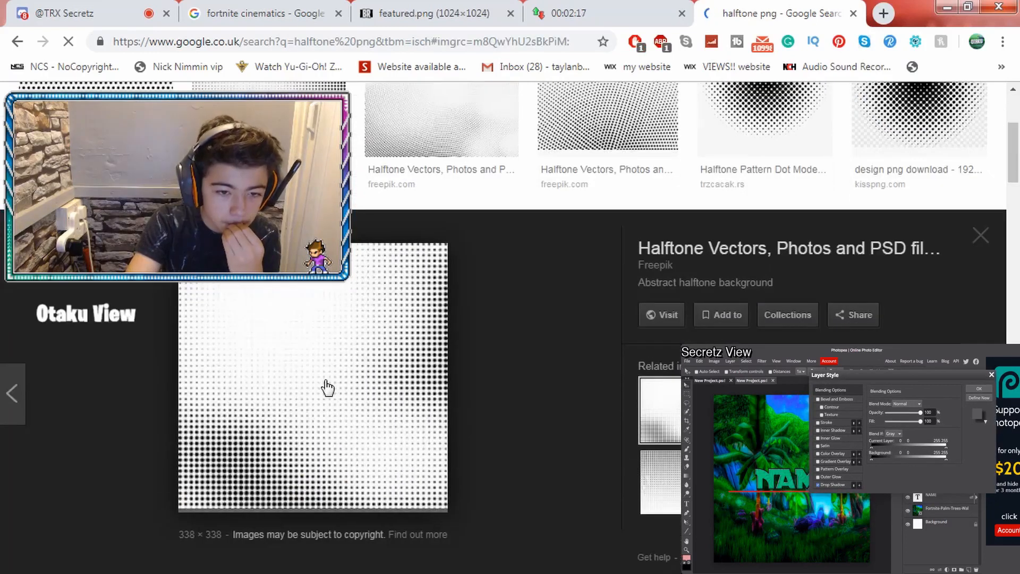
right_click(327, 387)
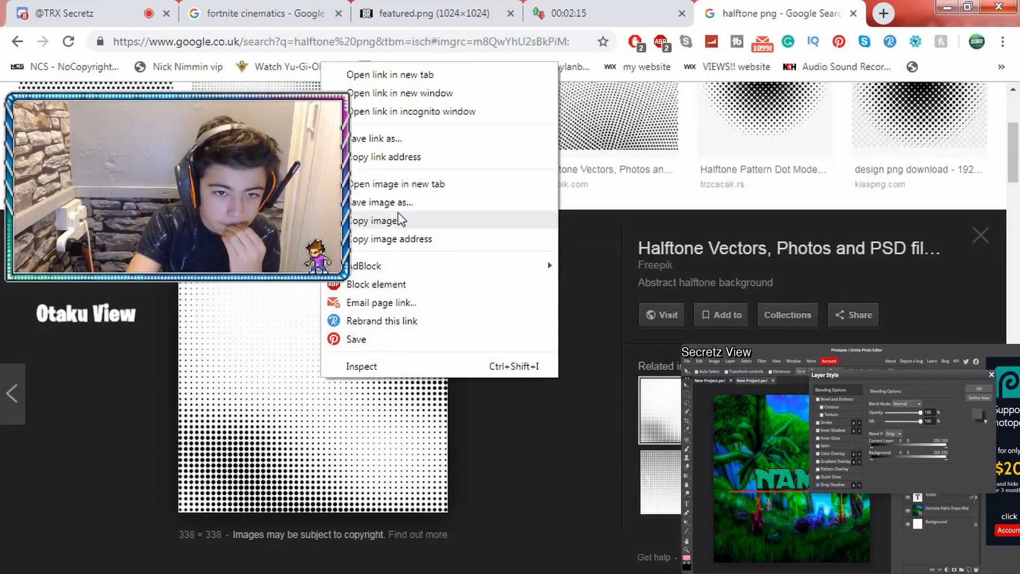
left_click(457, 222)
Switch back to paint.net and paste the halftone image on a new layer between Layer 2 and Background, enlarged to cover the canvas
key("alt+Tab")
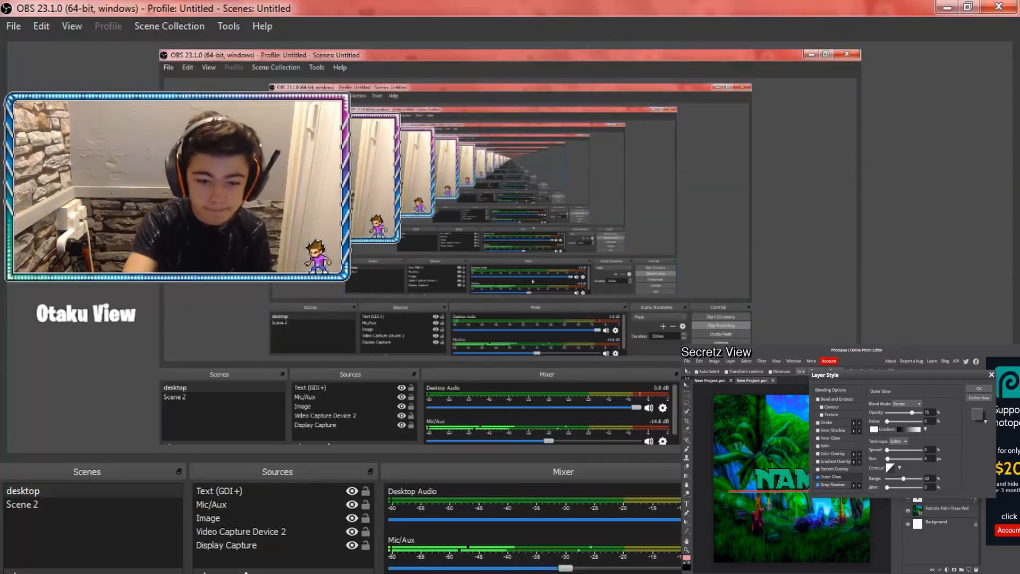
key("alt+Tab")
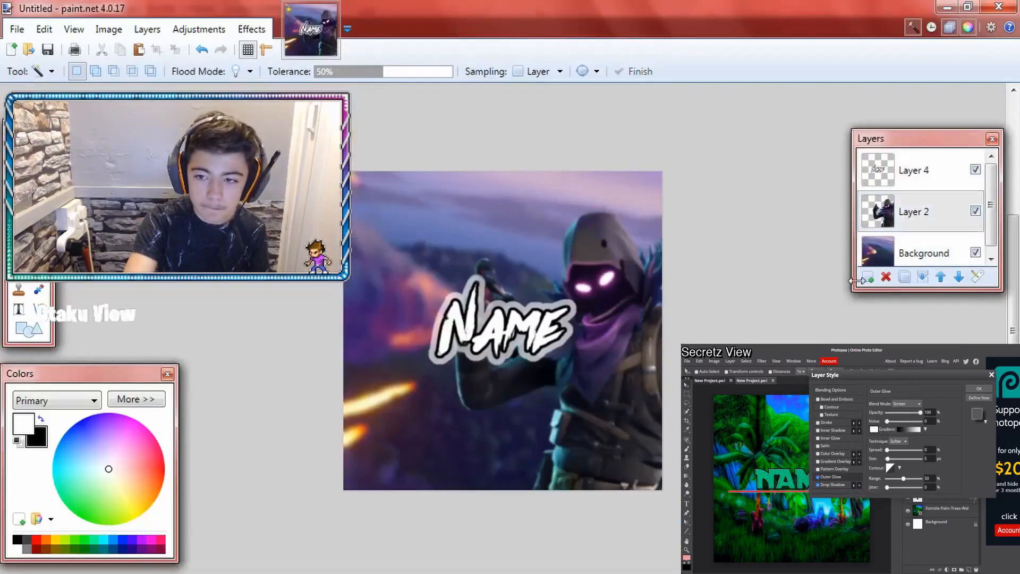
left_click(866, 276)
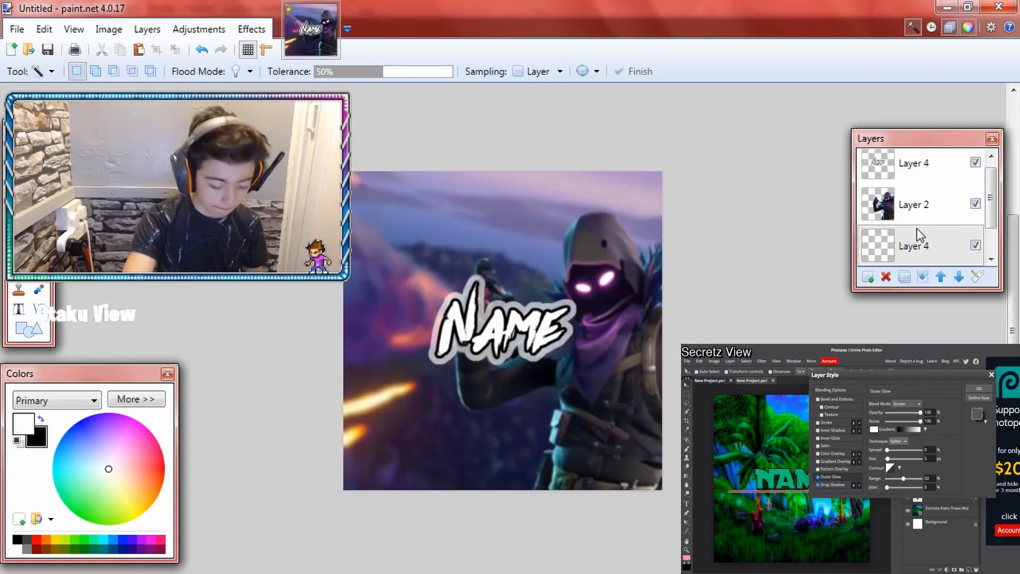
key("ctrl+v")
left_click_drag(478, 306, 665, 493)
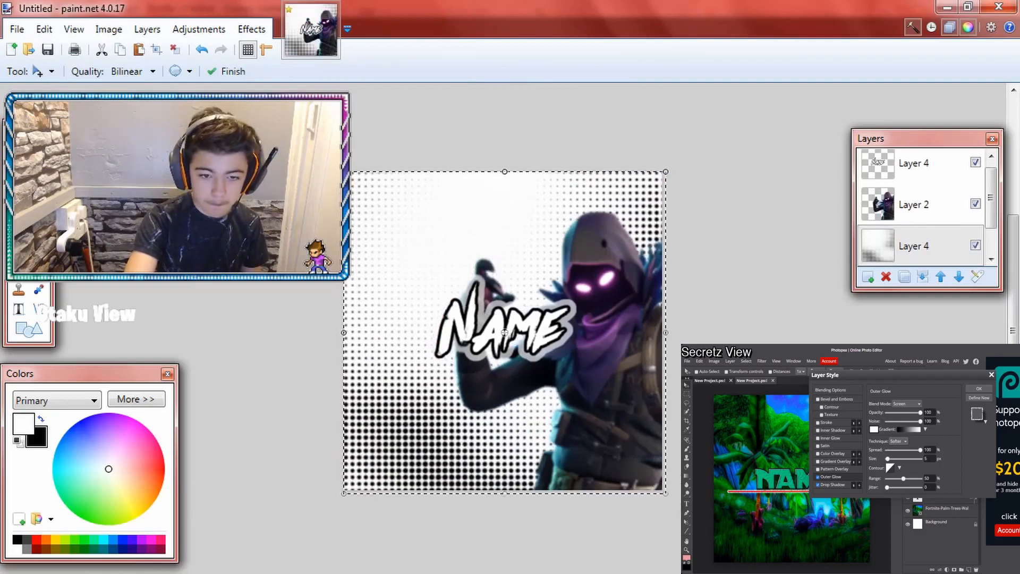
Deselect the pasted halftone and set its layer's blending mode to Overlay
key("ctrl+d")
left_click(977, 276)
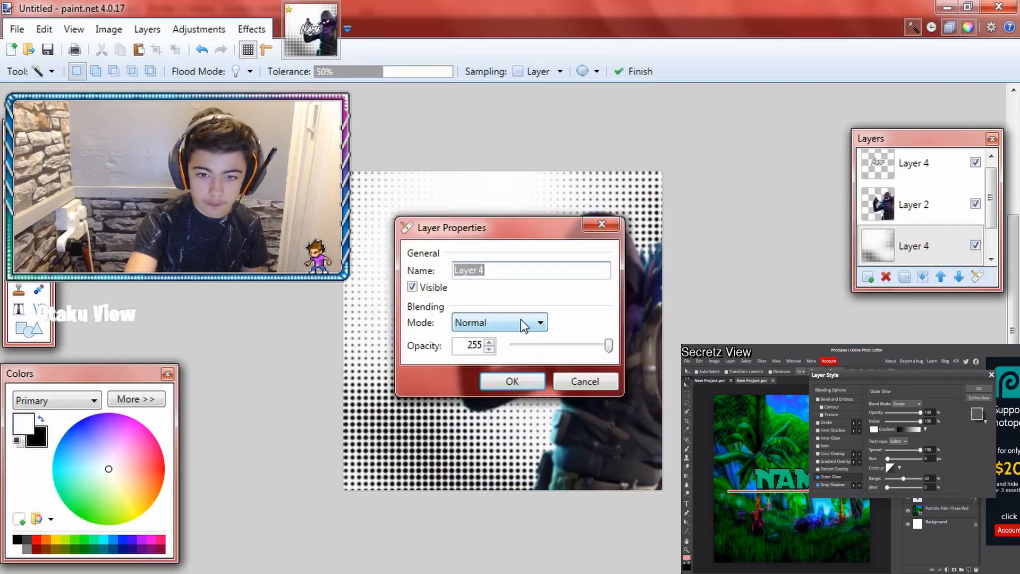
left_click(499, 321)
left_click(489, 432)
left_click(525, 381)
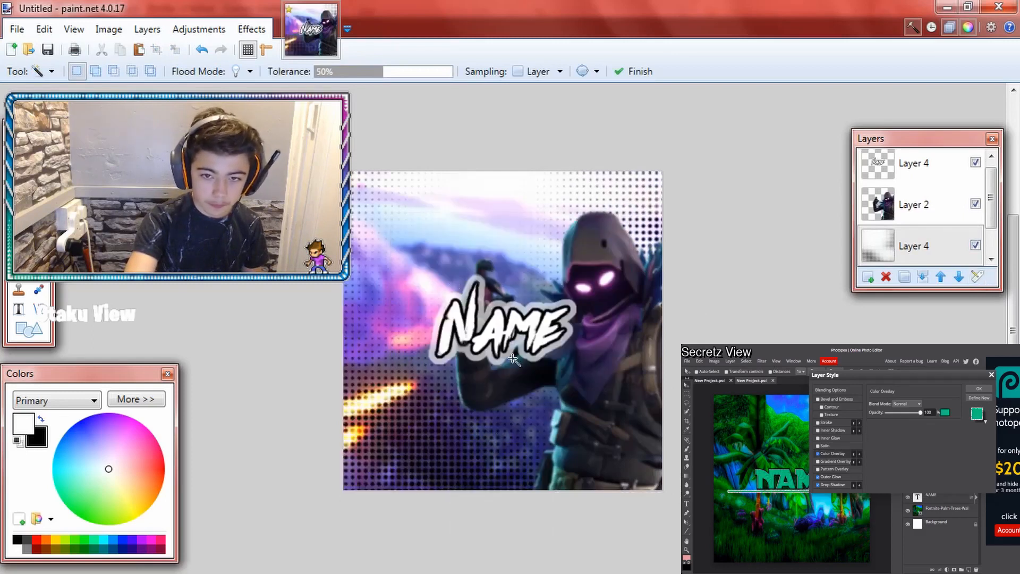
Try inverting the halftone layer's colors, and invert them back
left_click(205, 29)
left_click(226, 224)
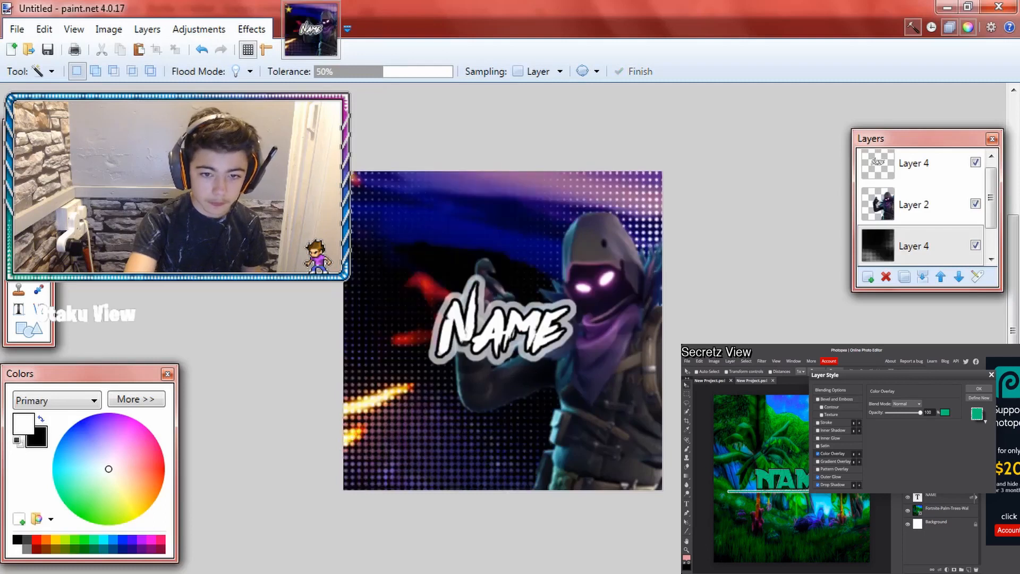
left_click(215, 31)
left_click(234, 224)
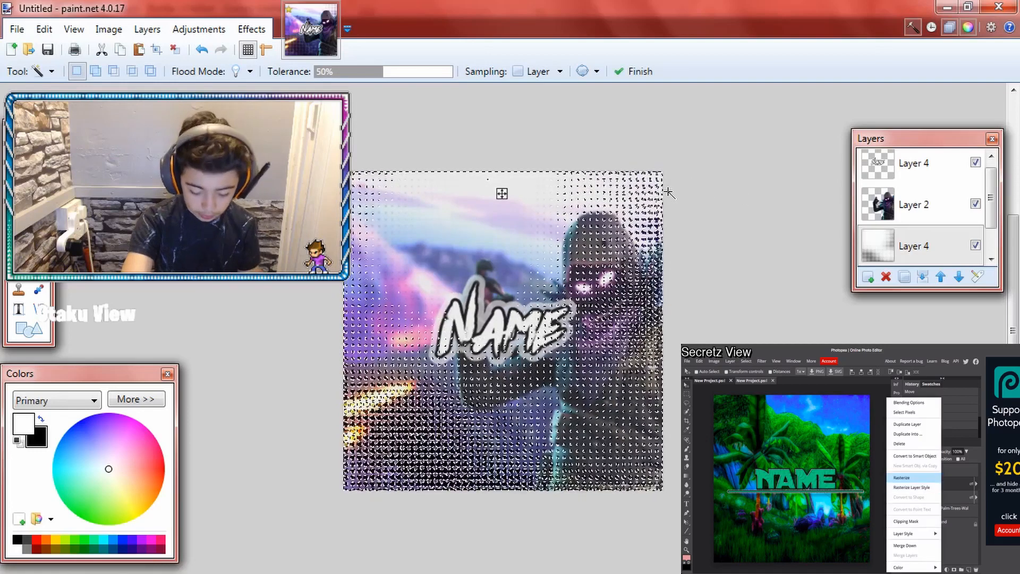
Delete the selected white area from the halftone layer, deselect, and invert the colors of the remaining dots
key("Delete")
key("ctrl+d")
left_click(208, 30)
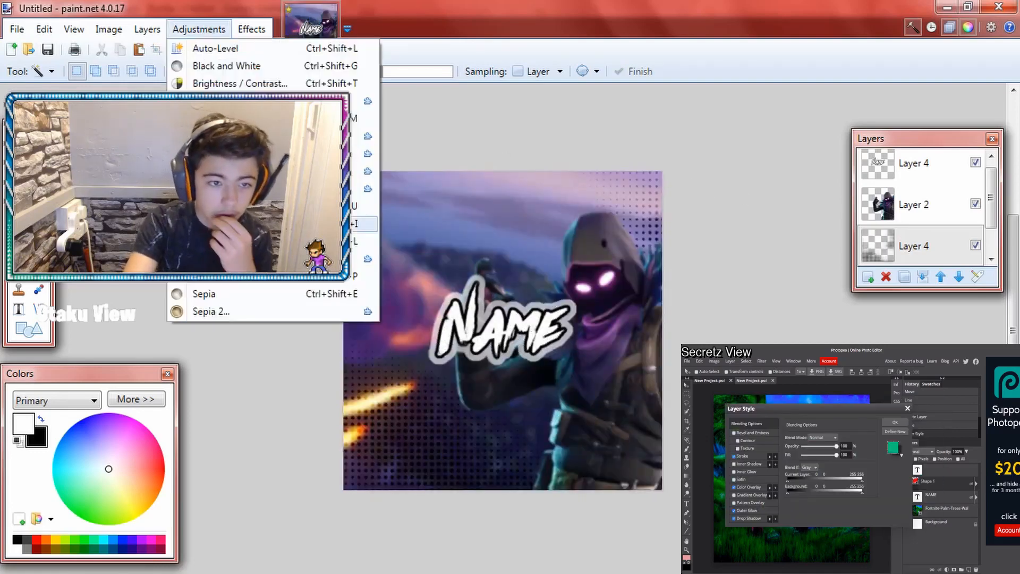
left_click(213, 222)
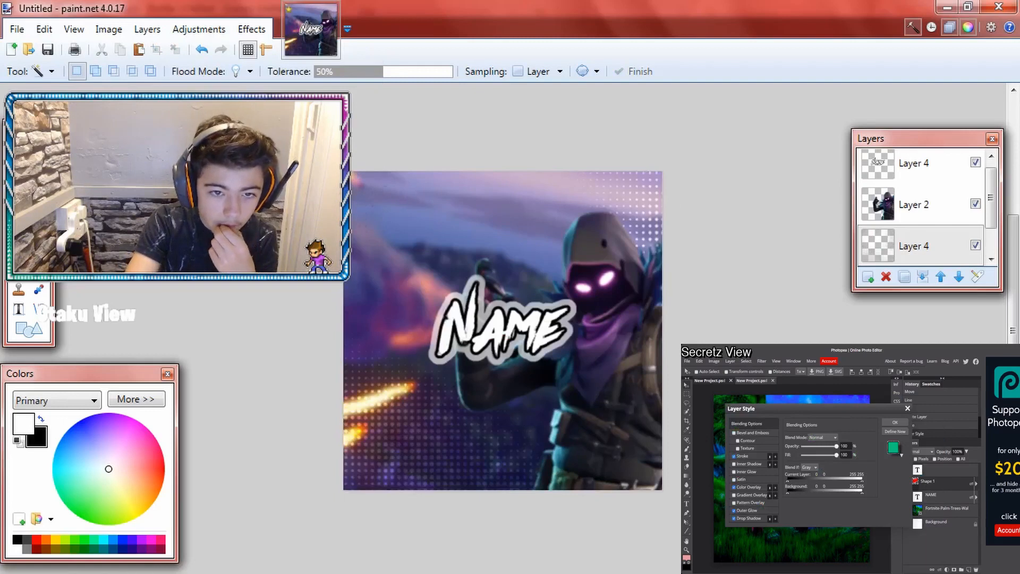
Set the halftone layer's blending mode to Normal and its opacity to 223
left_click(978, 274)
left_click(533, 323)
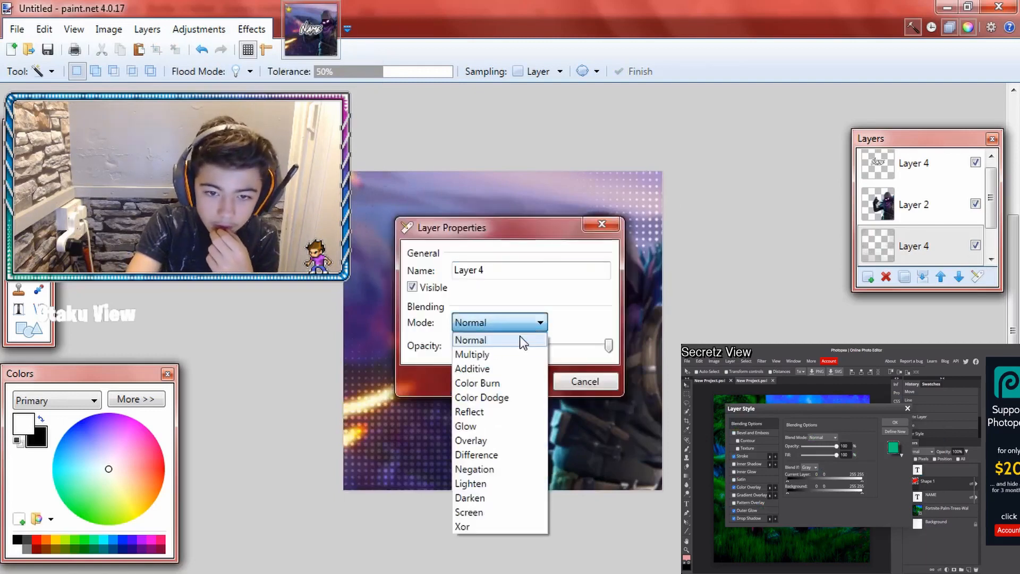
left_click(521, 339)
left_click_drag(605, 352, 595, 351)
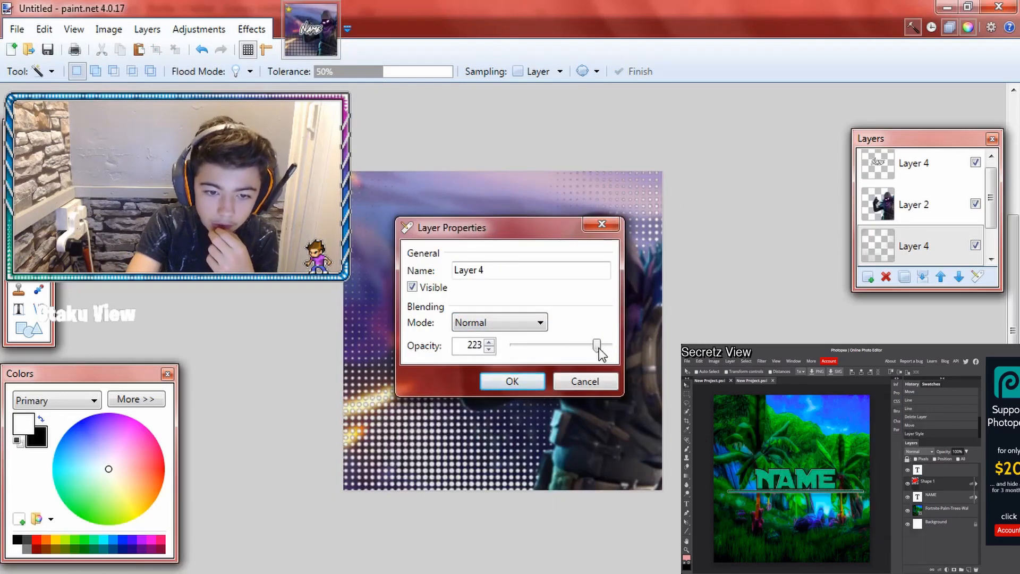
left_click(544, 380)
Raise the halftone layer's brightness to 100
left_click(244, 33)
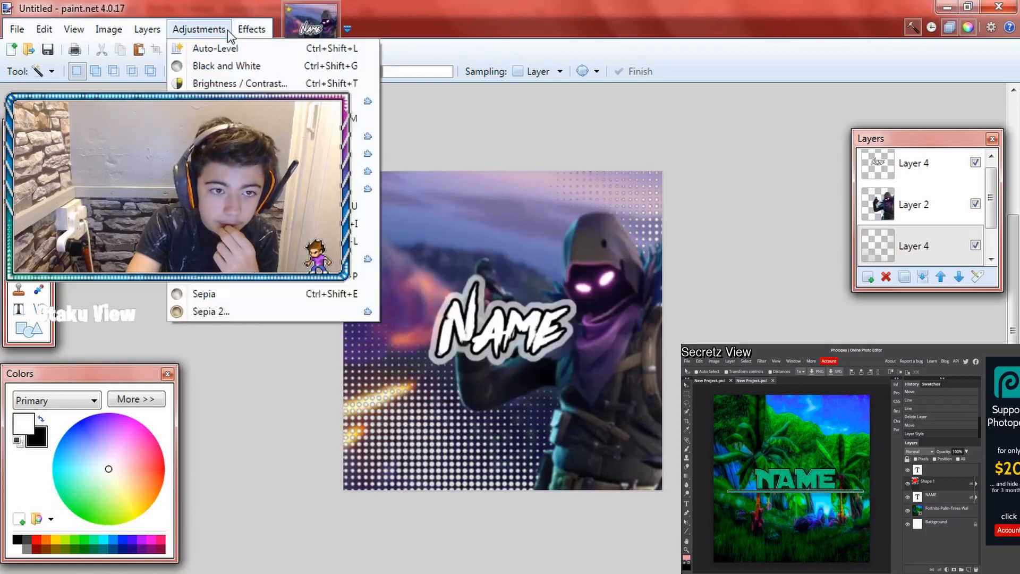
mouse_move(319, 106)
left_click(248, 30)
left_click(209, 31)
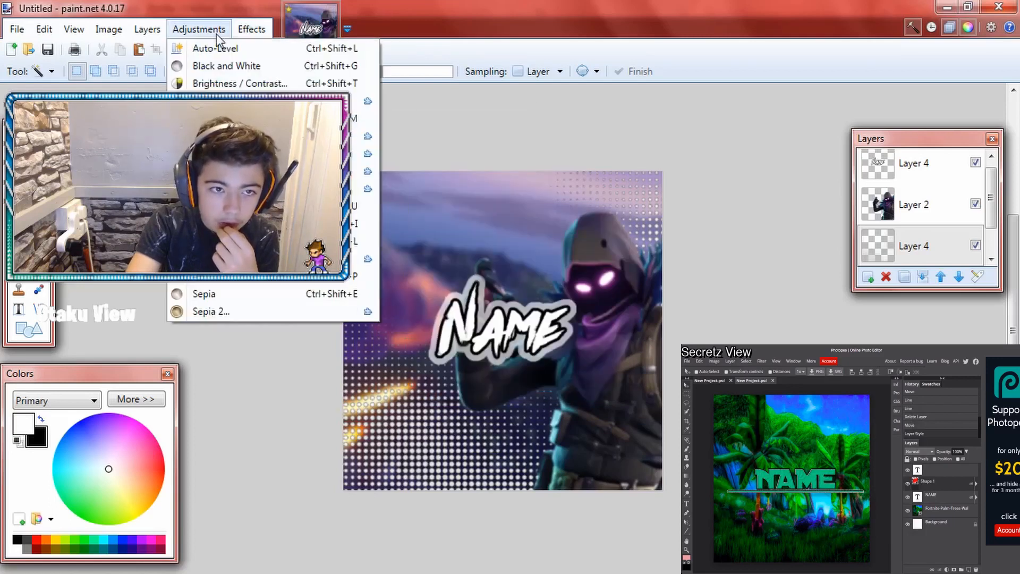
left_click(218, 85)
left_click_drag(470, 287, 795, 292)
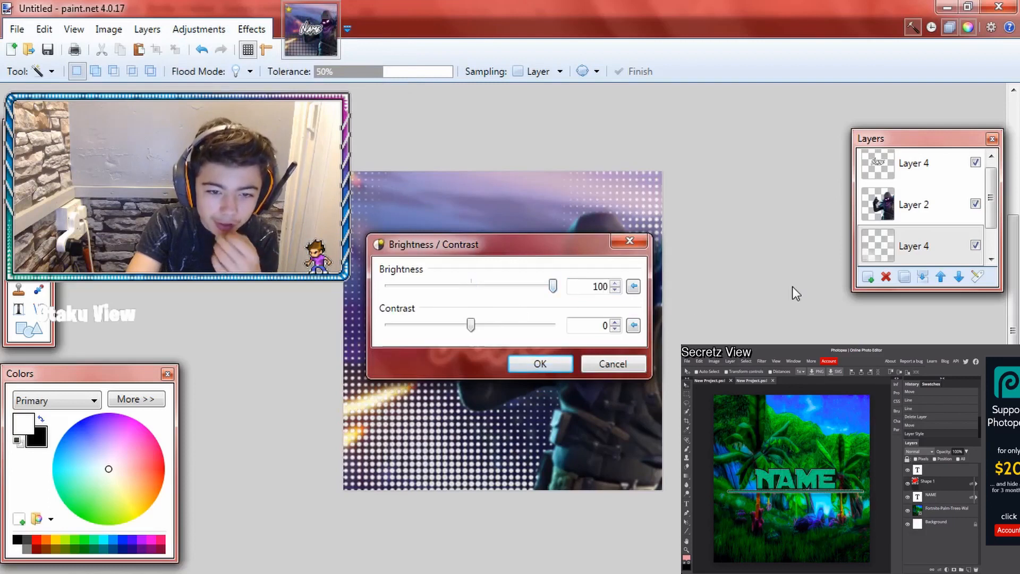
left_click(552, 363)
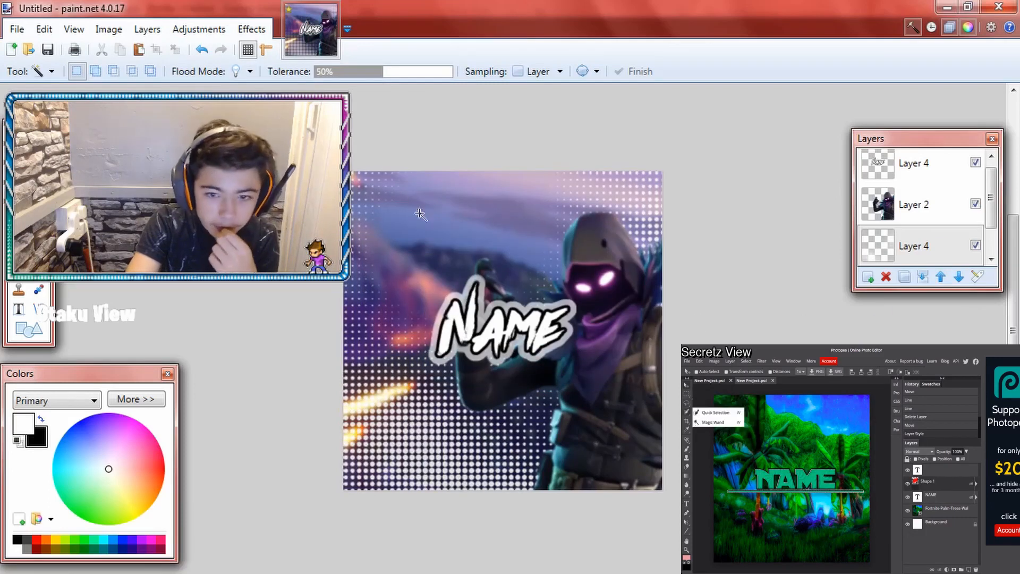
Change the halftone layer's blending mode to Overlay
left_click(977, 276)
left_click(499, 322)
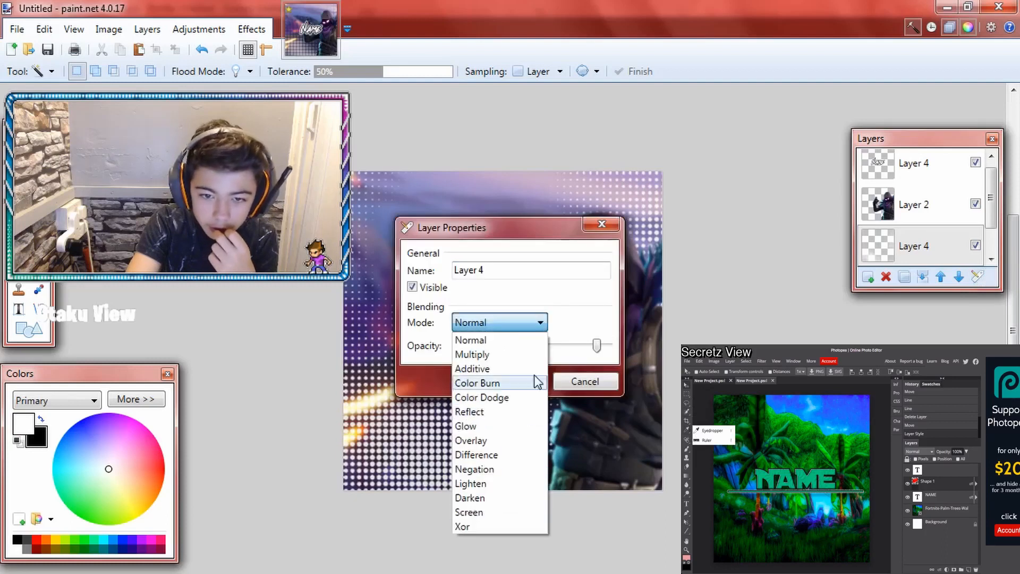
left_click(514, 430)
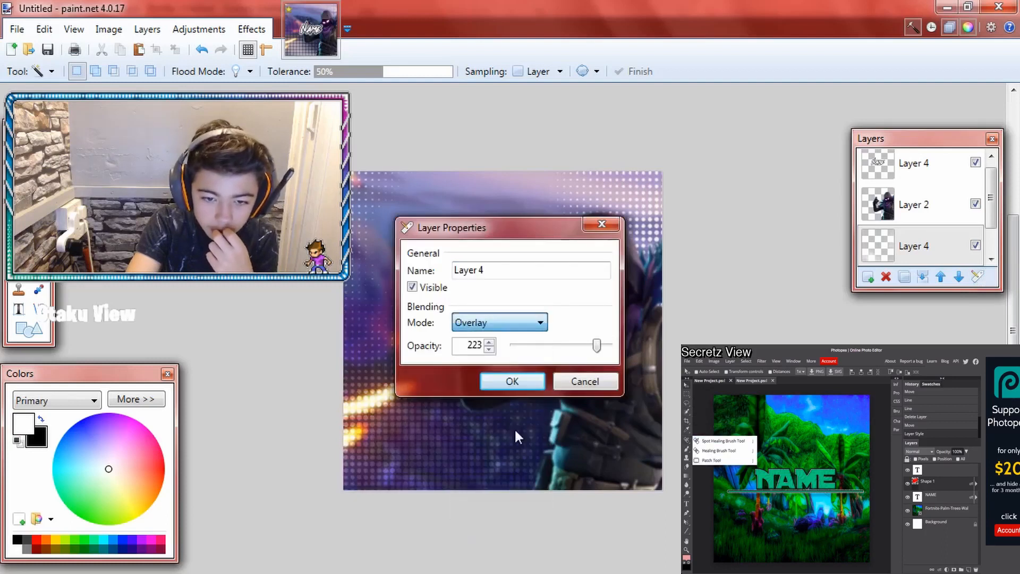
left_click(542, 380)
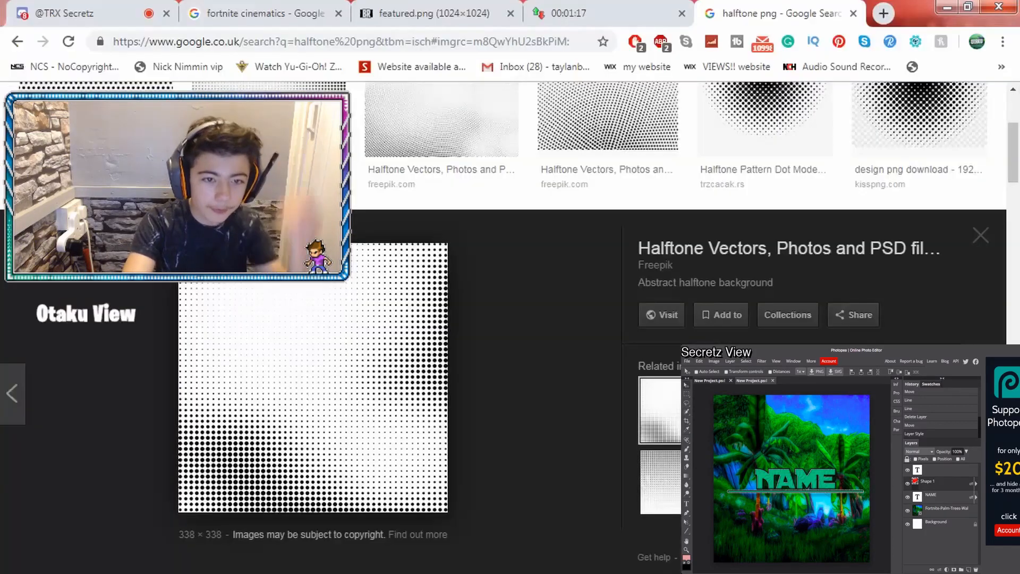
Run an image search for "lightning png" in the web browser
left_click(521, 43)
type("lightni")
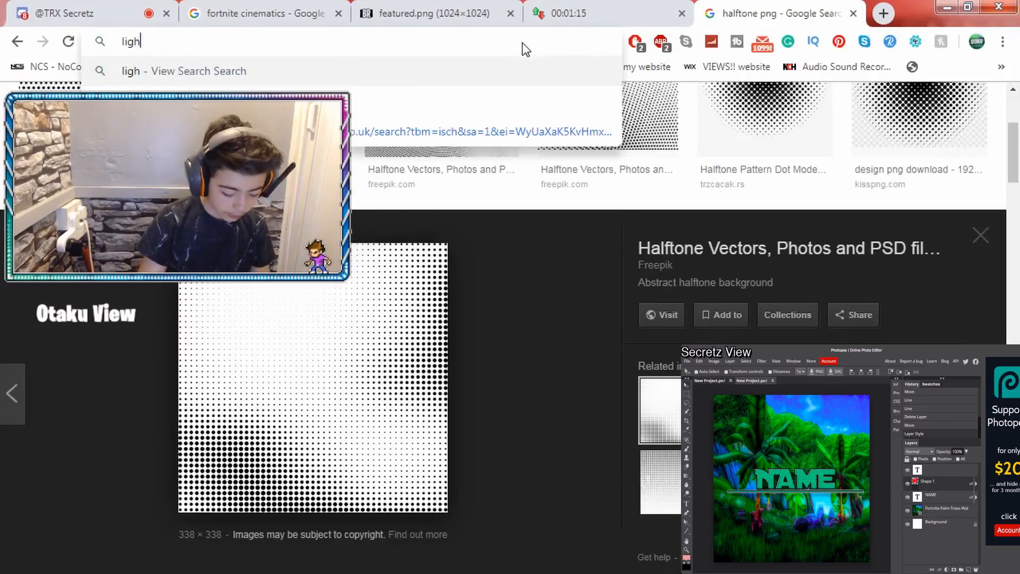
type("ng png")
key("Return")
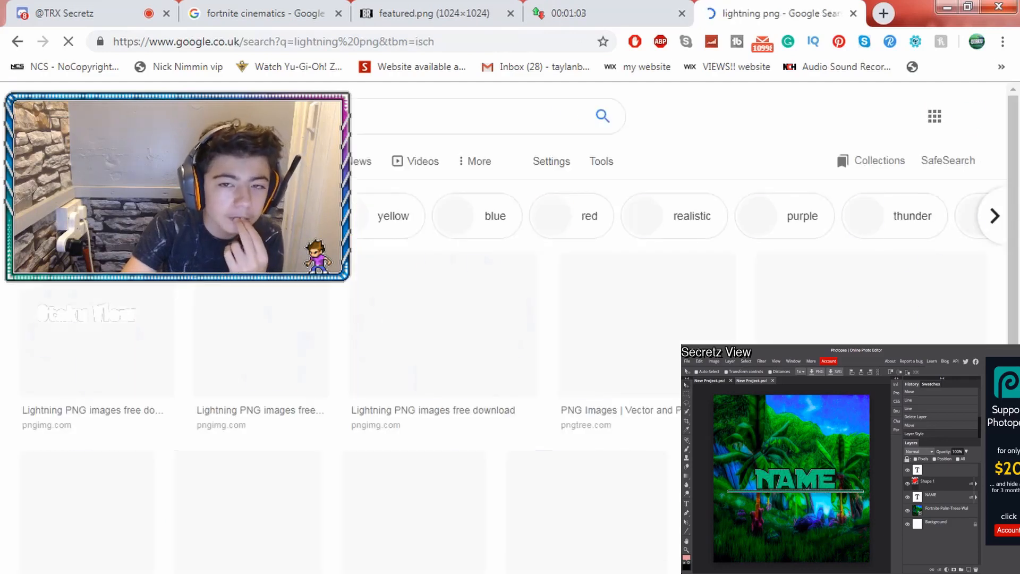
Open the wide blue 954 × 413 Pngimg lightning picture from the image results and copy the image
scroll(408, 493, "down", 6)
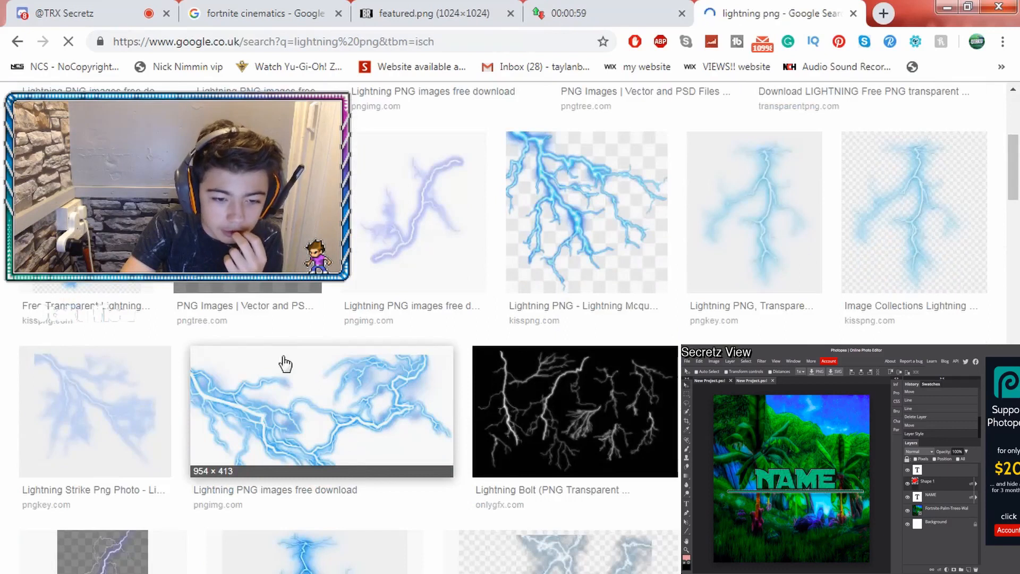
left_click(193, 337)
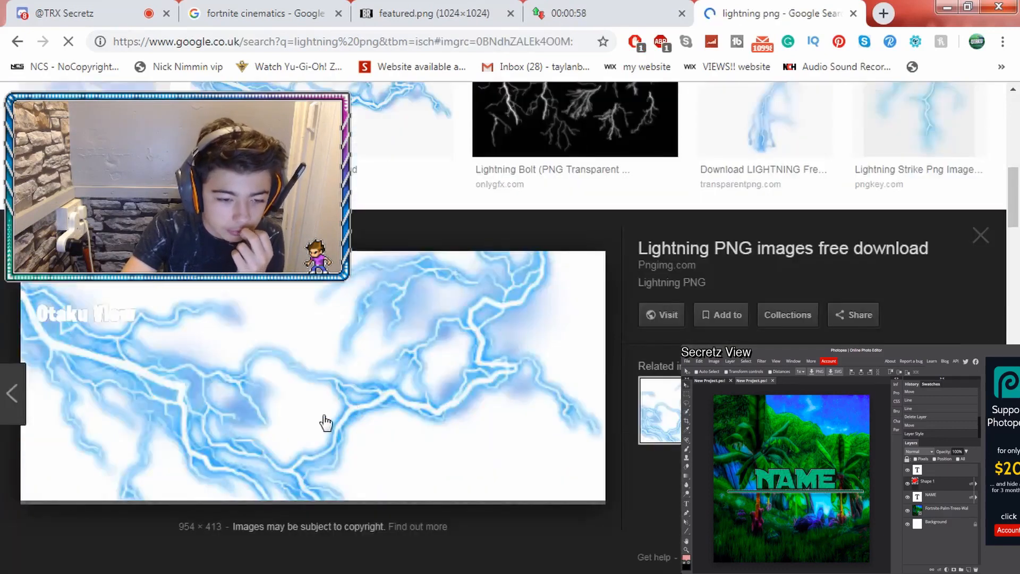
right_click(312, 398)
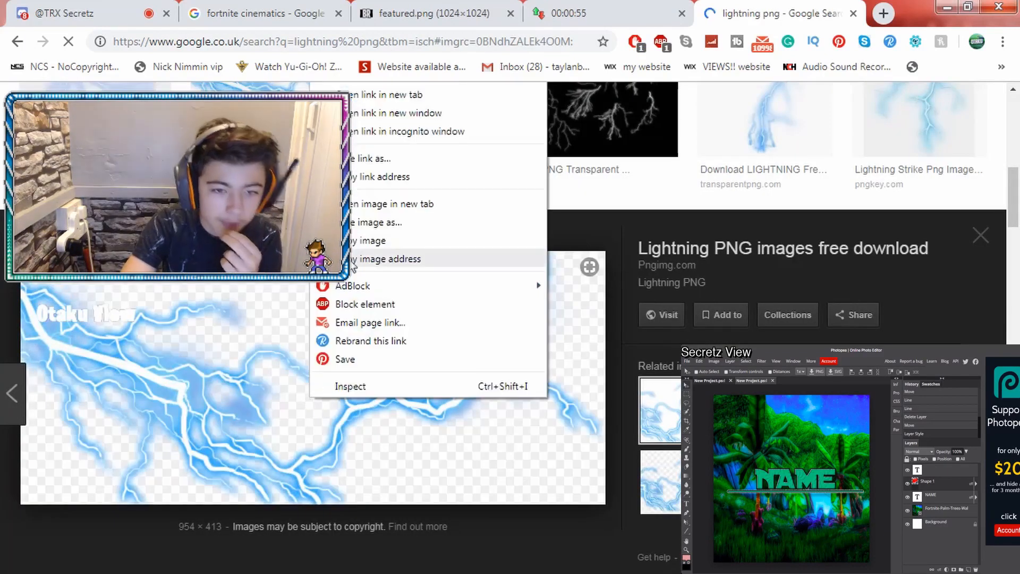
left_click(364, 247)
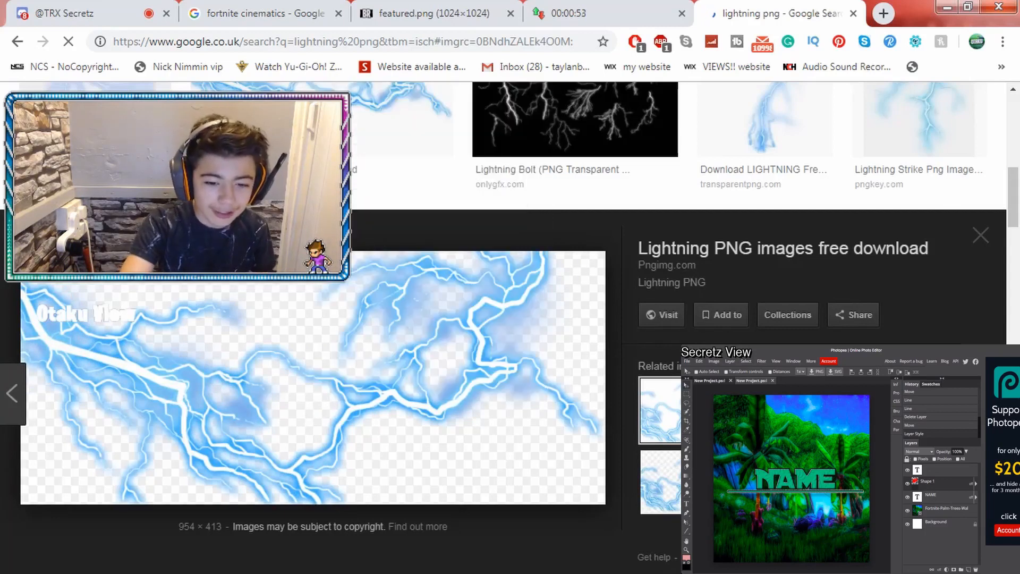
Switch back to paint.net and paste the lightning on a new layer directly above the lower Layer 4, keeping the canvas size
key("alt+Tab")
key("alt+Tab")
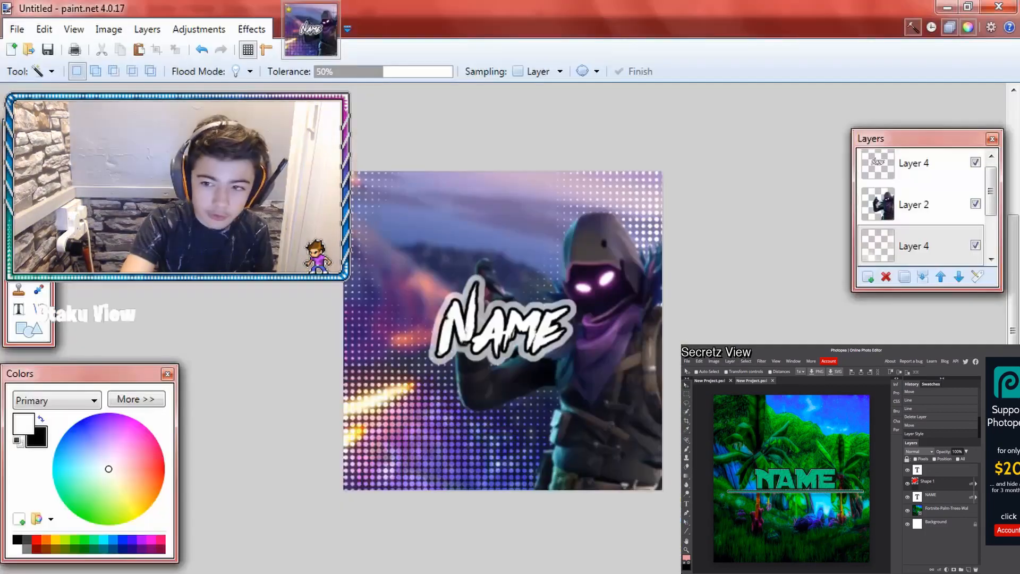
left_click_drag(991, 191, 991, 223)
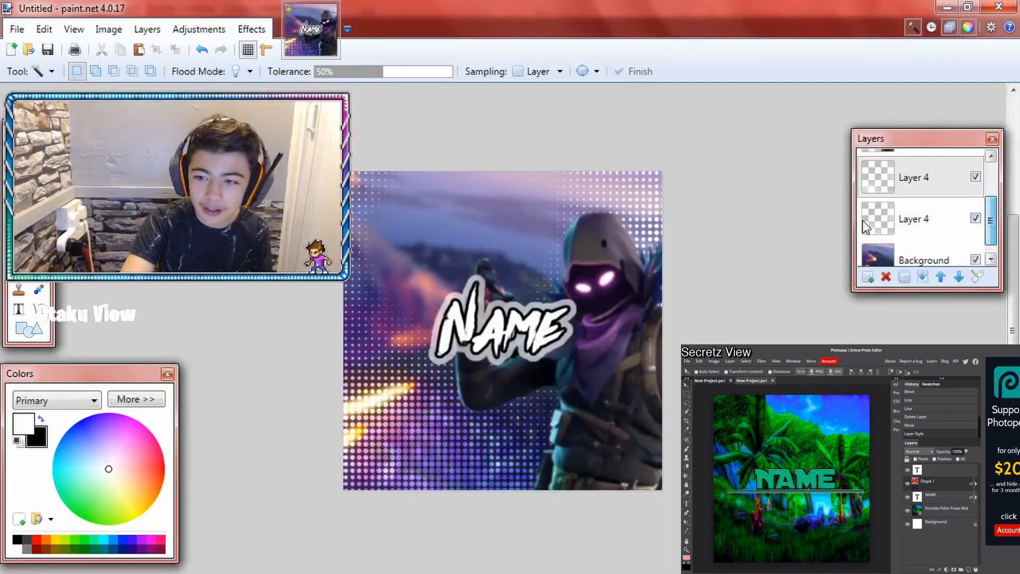
left_click(915, 222)
left_click(868, 276)
key("ctrl+v")
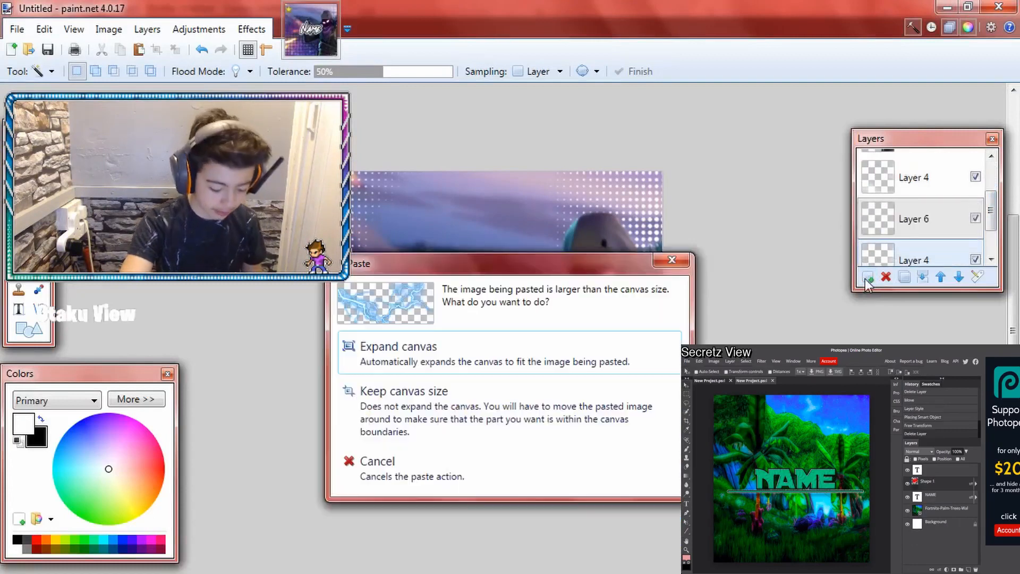
left_click(500, 419)
Resize and reposition the lightning so its bolts run across the lower part of the canvas behind the character, and deselect it
left_click_drag(731, 336, 1017, 464)
left_click_drag(667, 398, 417, 388)
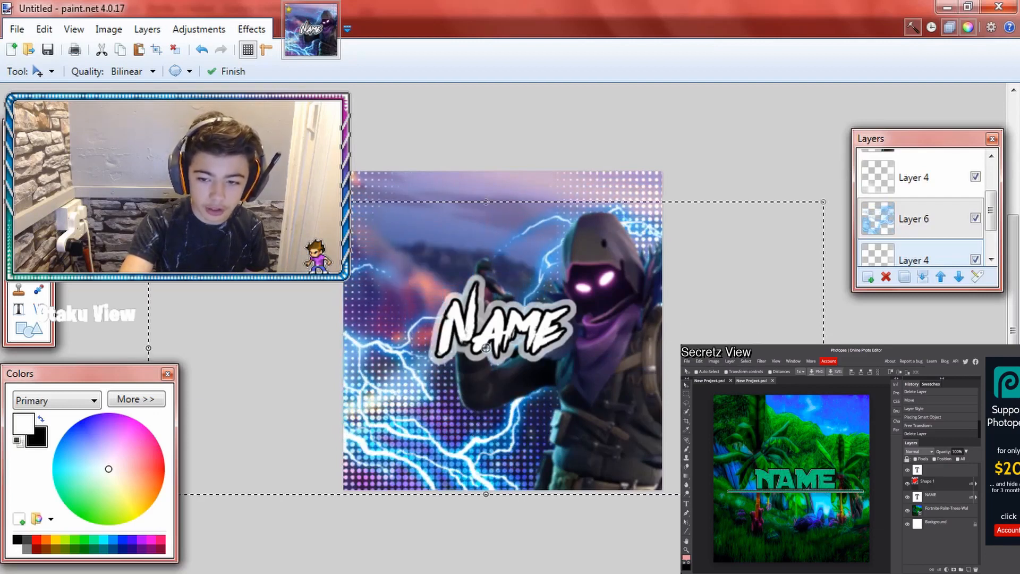
left_click_drag(824, 494, 887, 522)
left_click_drag(608, 467, 594, 464)
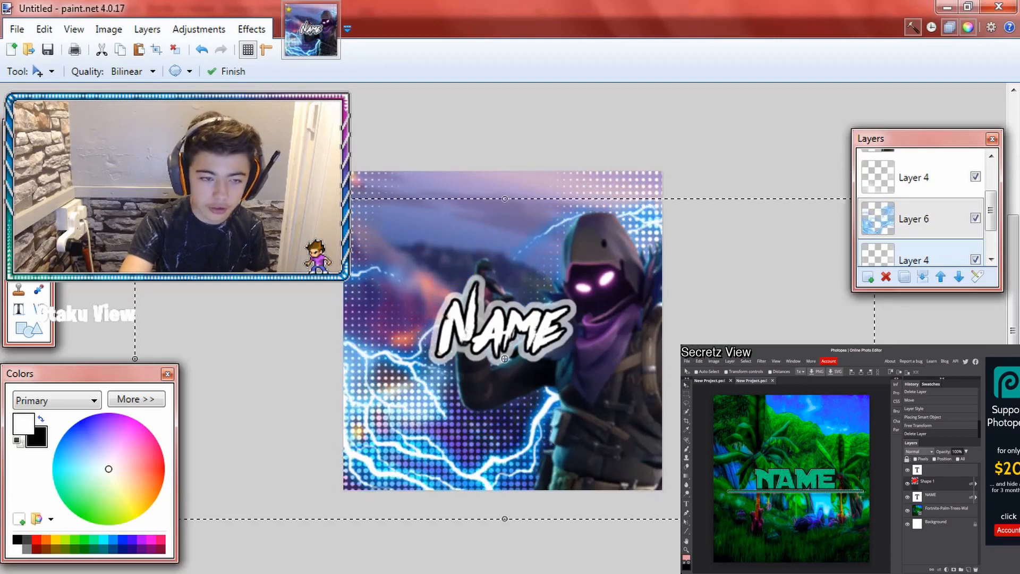
left_click(19, 212)
key("ctrl+d")
Flip the lightning layer vertically and horizontally
left_click(201, 26)
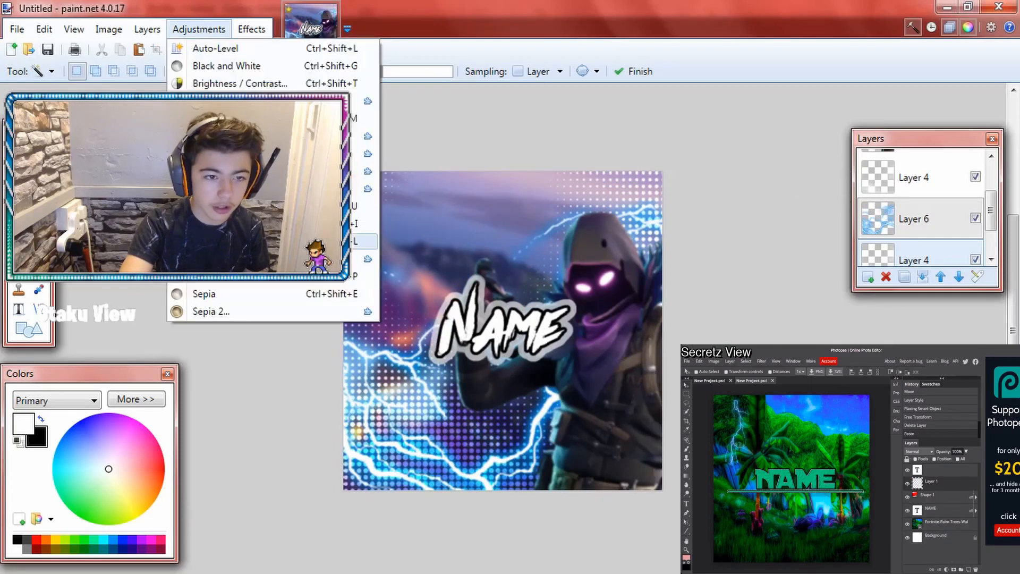
mouse_move(154, 34)
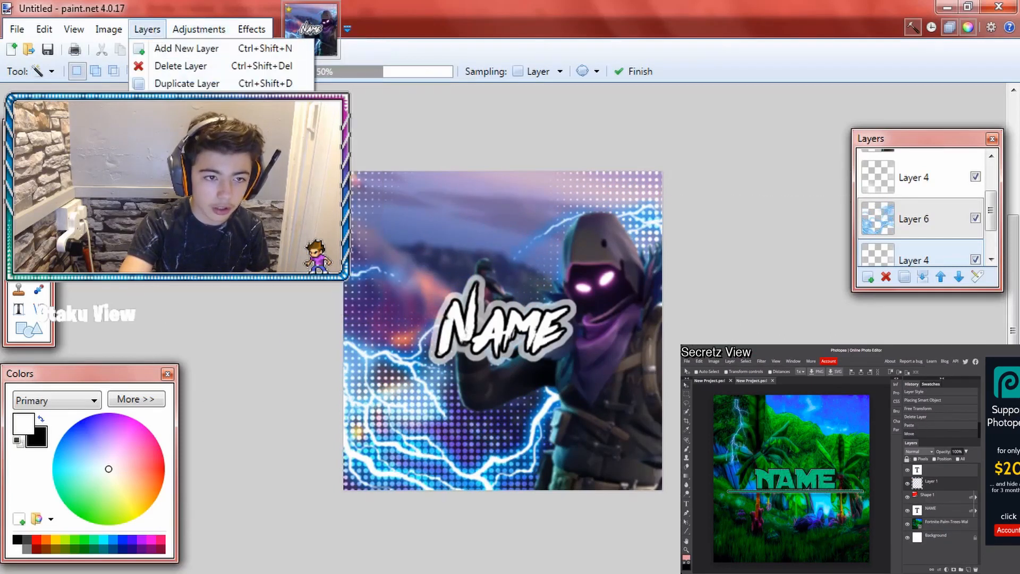
left_click(183, 161)
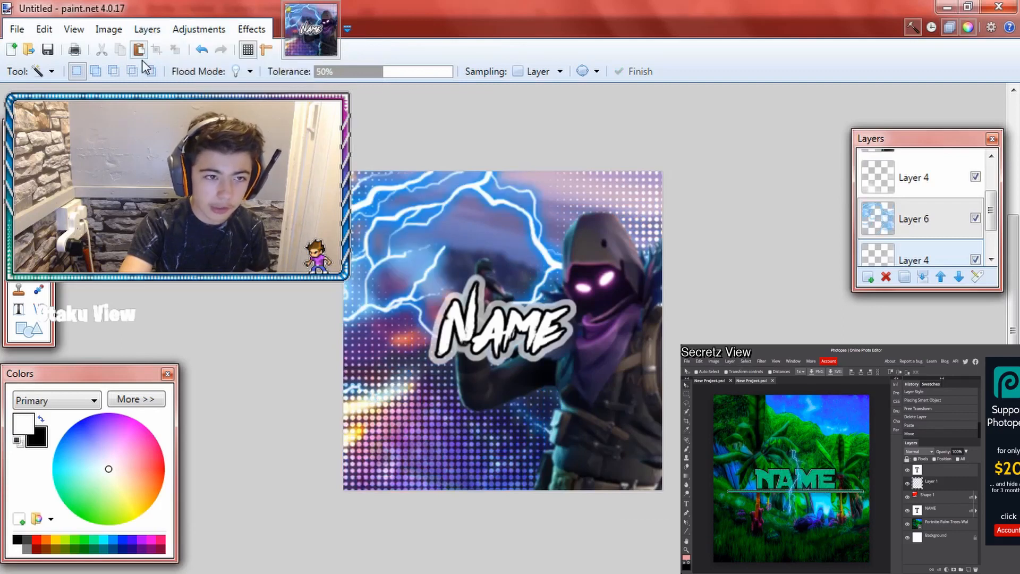
left_click(154, 32)
left_click(183, 142)
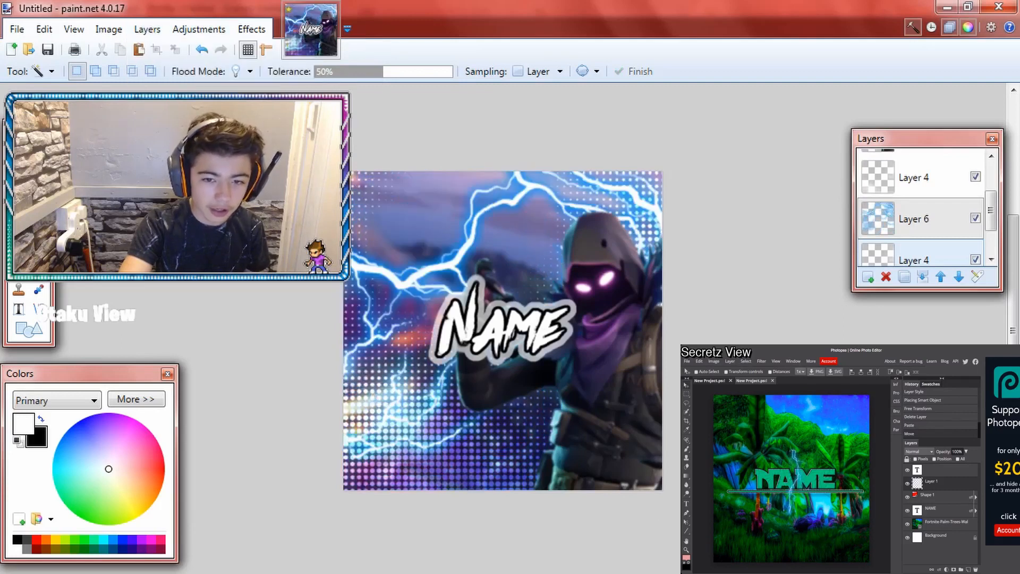
Shift the lightning layer's hue to about 68 to recolor the bolts purple
left_click(197, 33)
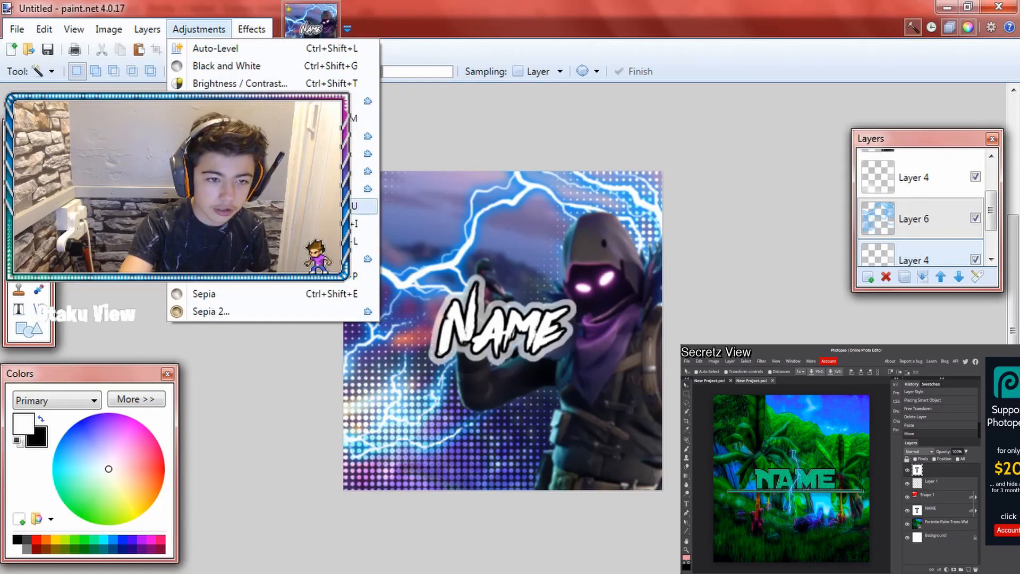
left_click(239, 206)
left_click_drag(474, 270, 507, 273)
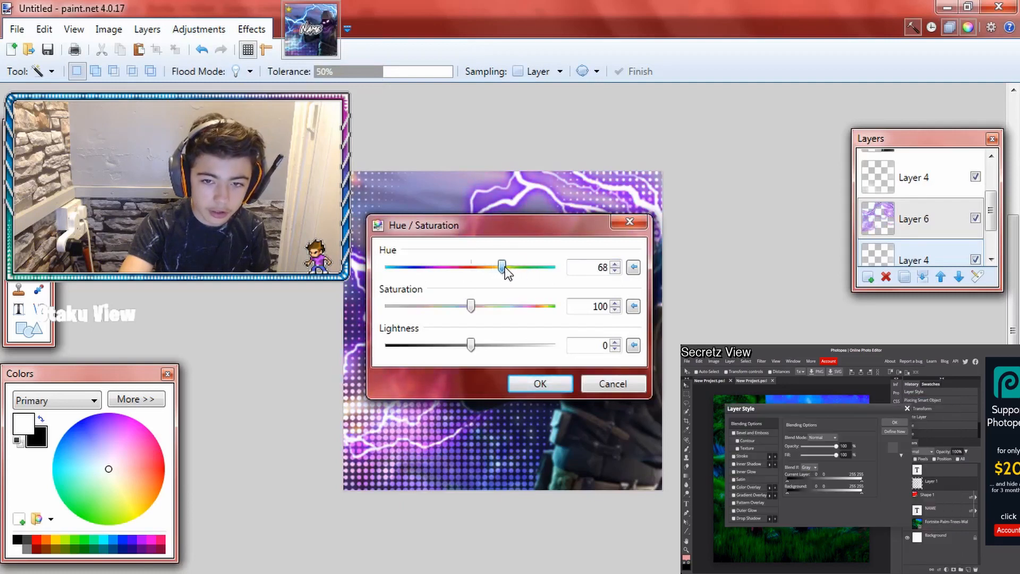
left_click(540, 383)
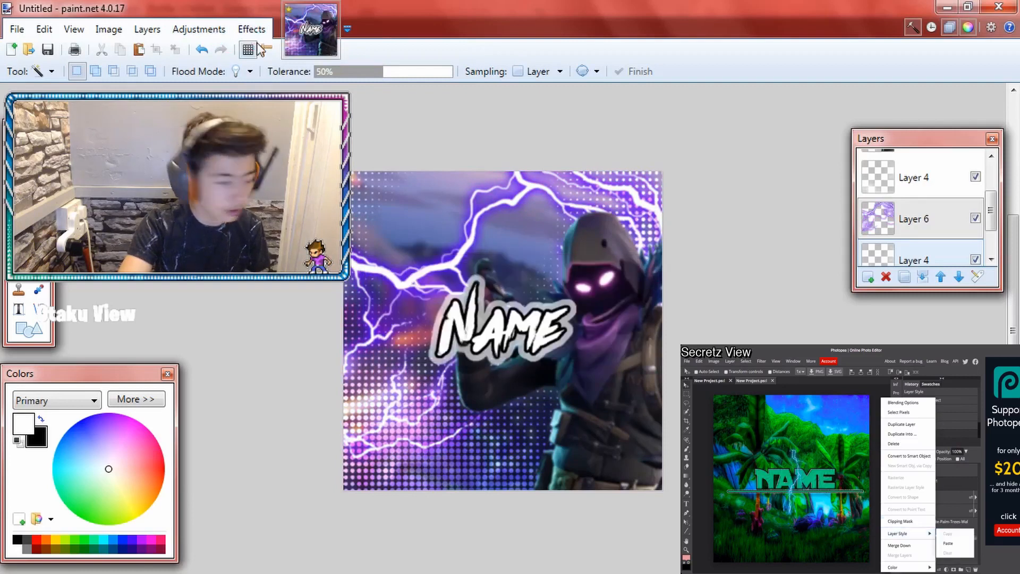
Apply a Gaussian Blur to the lightning layer
left_click(251, 28)
mouse_move(377, 106)
mouse_move(277, 88)
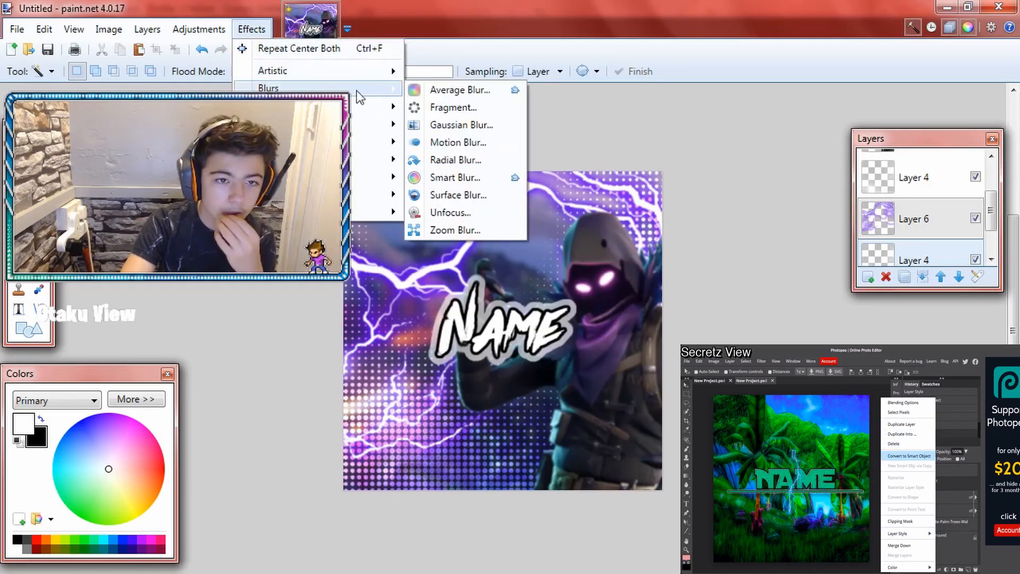
left_click(458, 125)
left_click(538, 345)
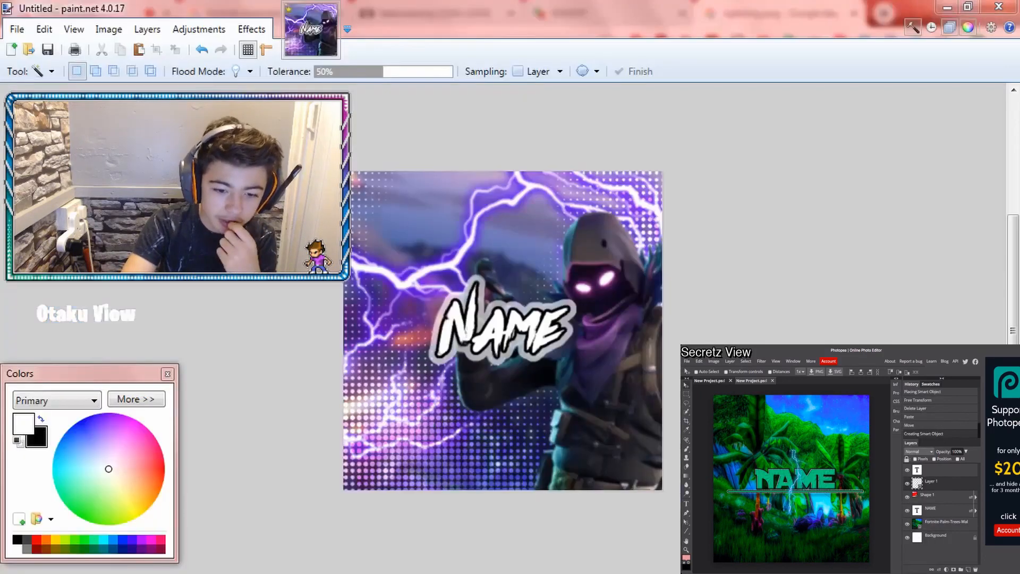
Merge the halftone, lightning and character layers down into the Background layer, keeping the NAME text layer separate
scroll(991, 202, "down", 1)
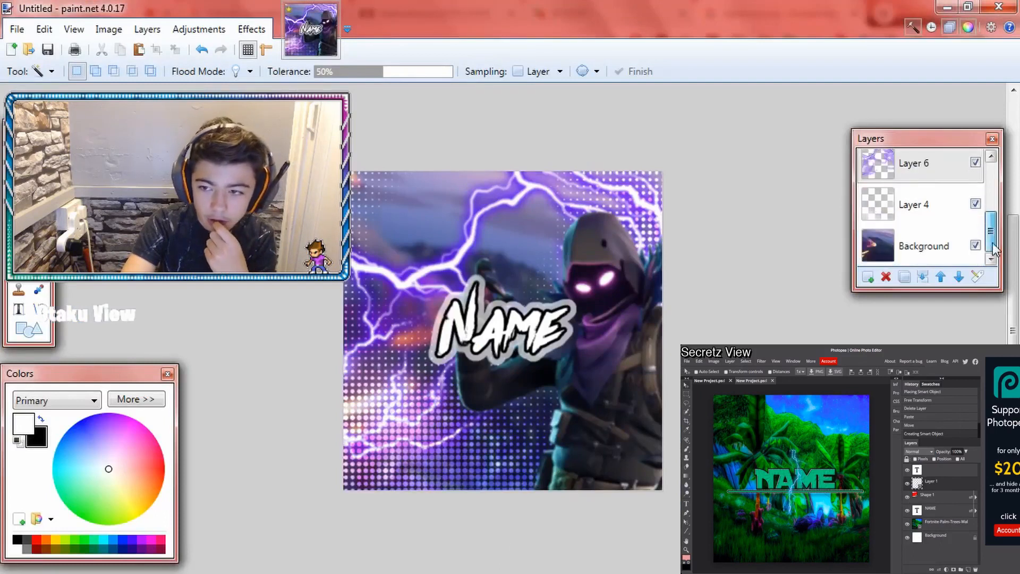
left_click(928, 273)
left_click(914, 202)
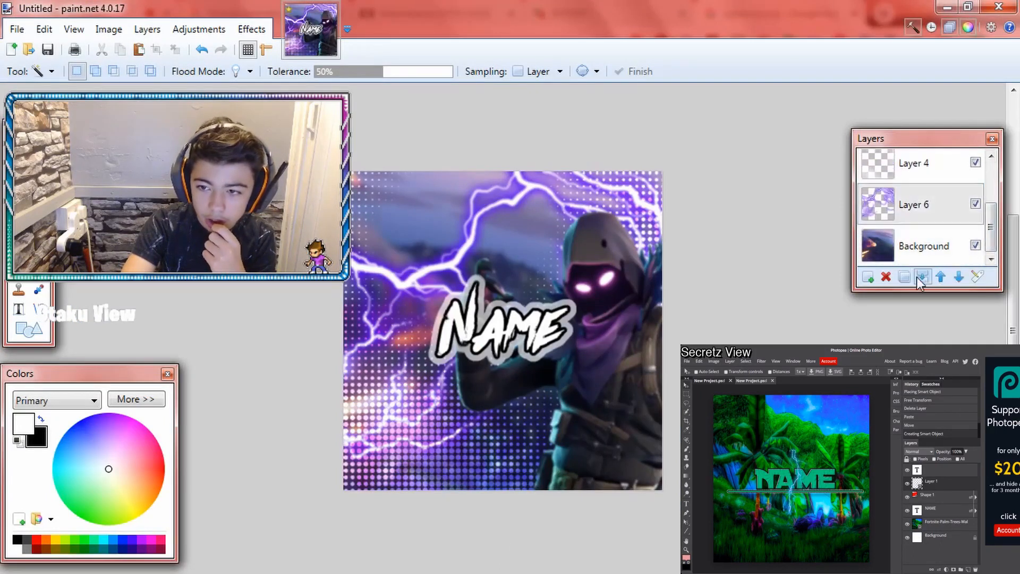
left_click(921, 276)
left_click(914, 199)
left_click(923, 276)
left_click(924, 201)
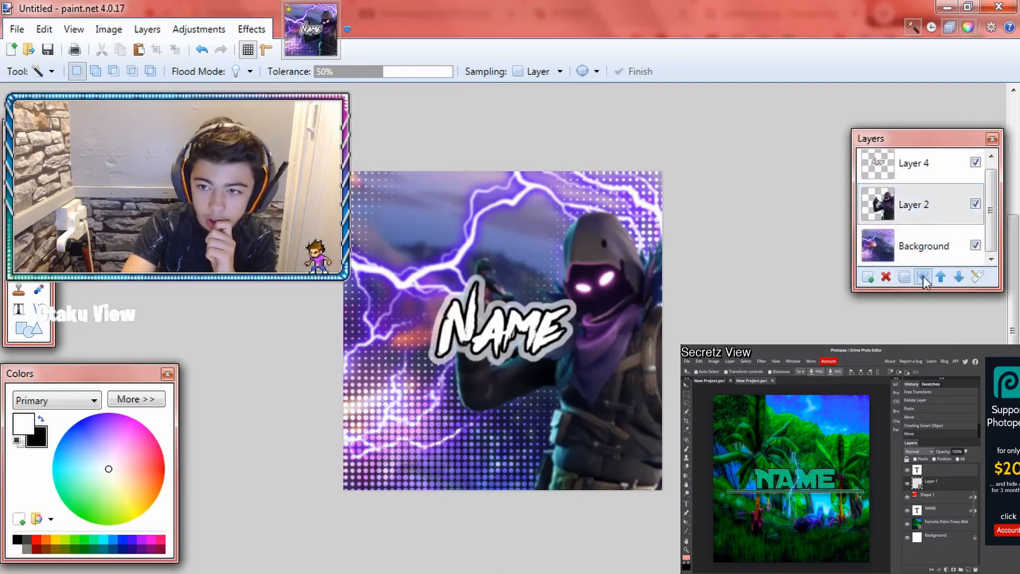
left_click(922, 276)
left_click(252, 30)
mouse_move(380, 158)
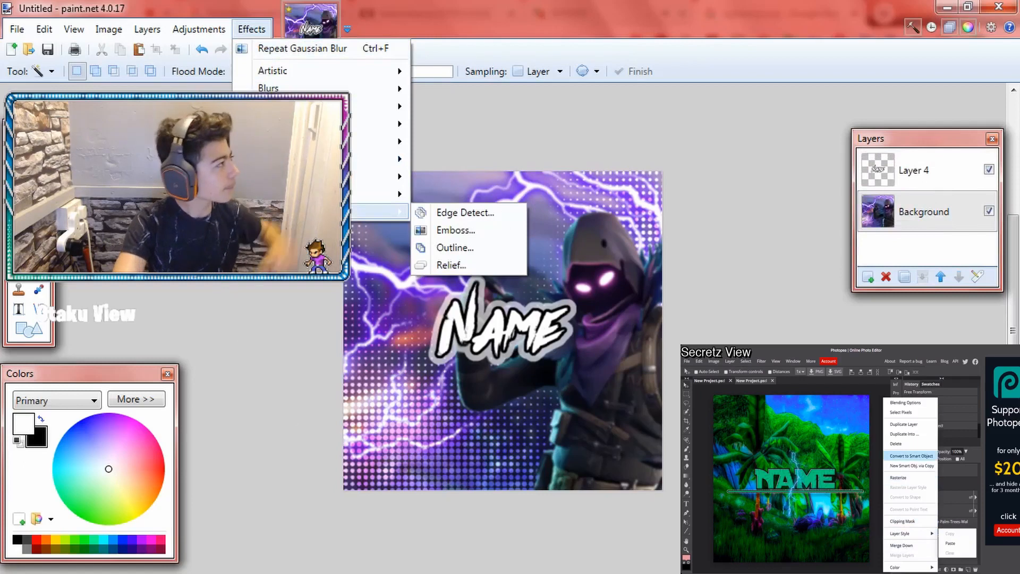
key("Escape")
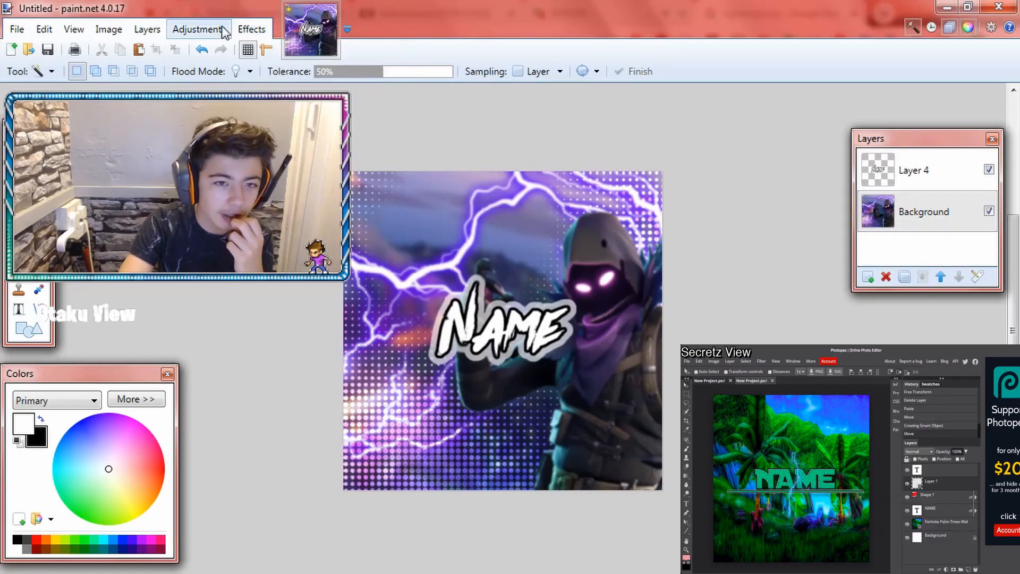
Apply an S-shaped luminosity Curves adjustment to the Background layer, raising the highlights and lowering the shadows at about (96, 79)
left_click(192, 31)
left_click(212, 118)
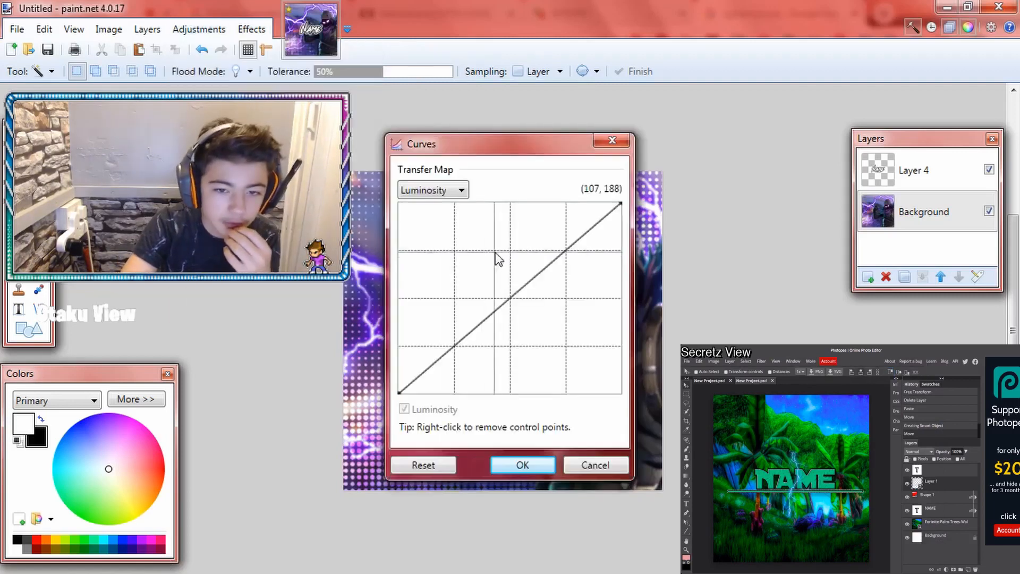
left_click_drag(532, 272, 530, 262)
left_click(475, 326)
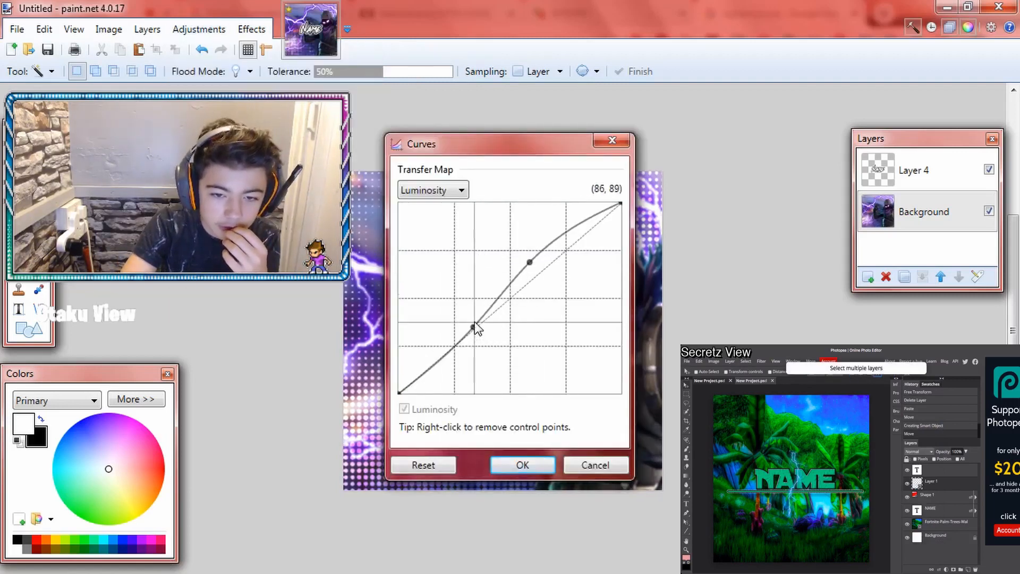
left_click_drag(478, 334, 482, 332)
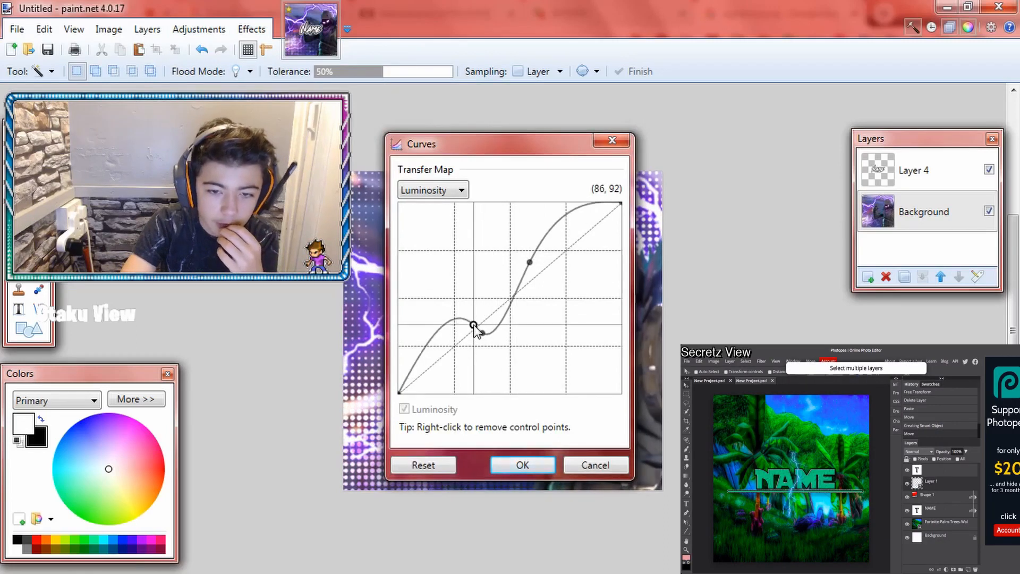
left_click_drag(474, 326, 482, 333)
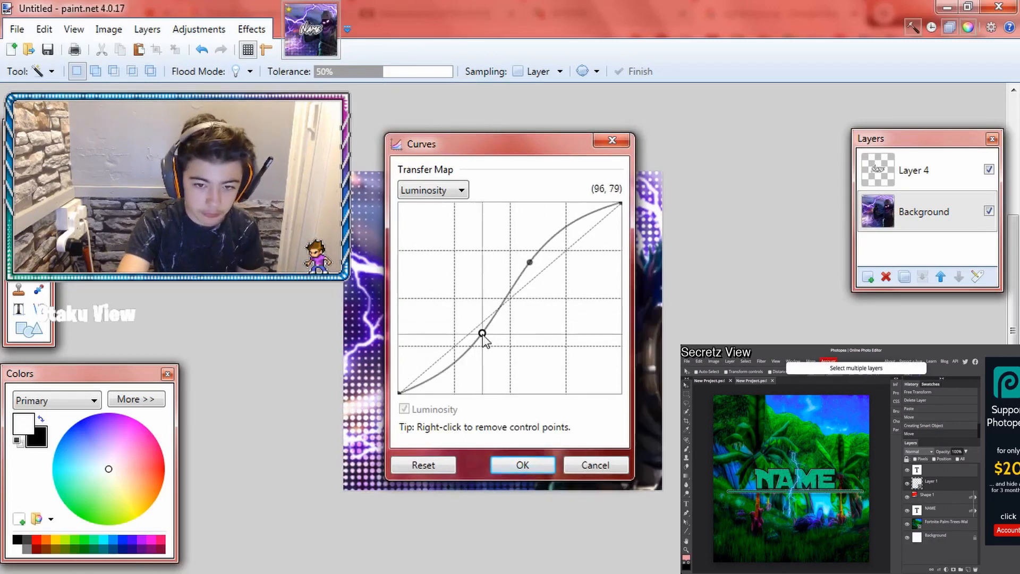
left_click_drag(472, 145, 805, 57)
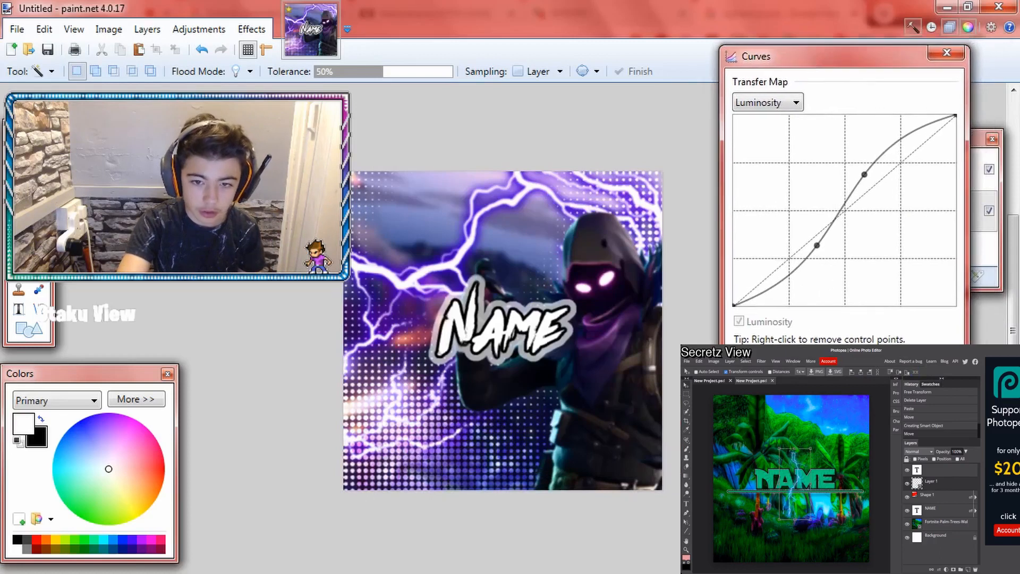
left_click(869, 364)
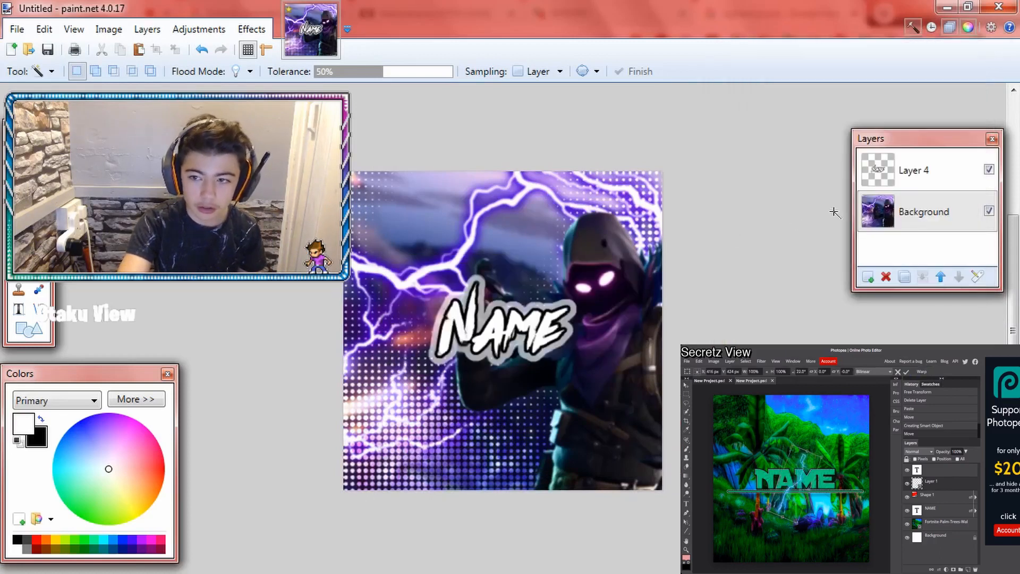
Undo the Curves adjustment and apply Brightness 17 and Contrast 14 to the Background layer instead
key("ctrl+z")
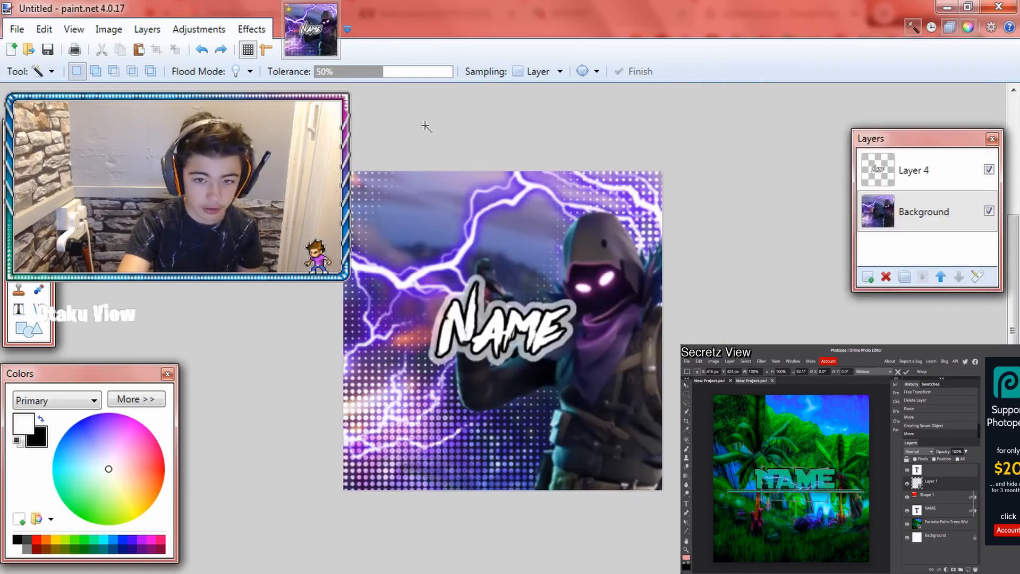
left_click(252, 36)
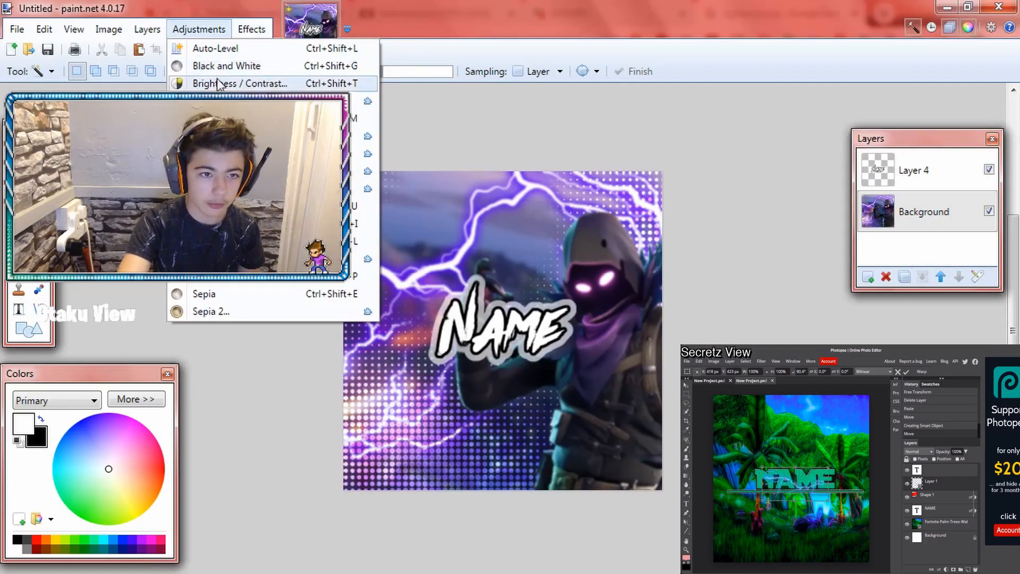
left_click(213, 82)
left_click_drag(553, 286, 485, 287)
left_click_drag(553, 325, 482, 309)
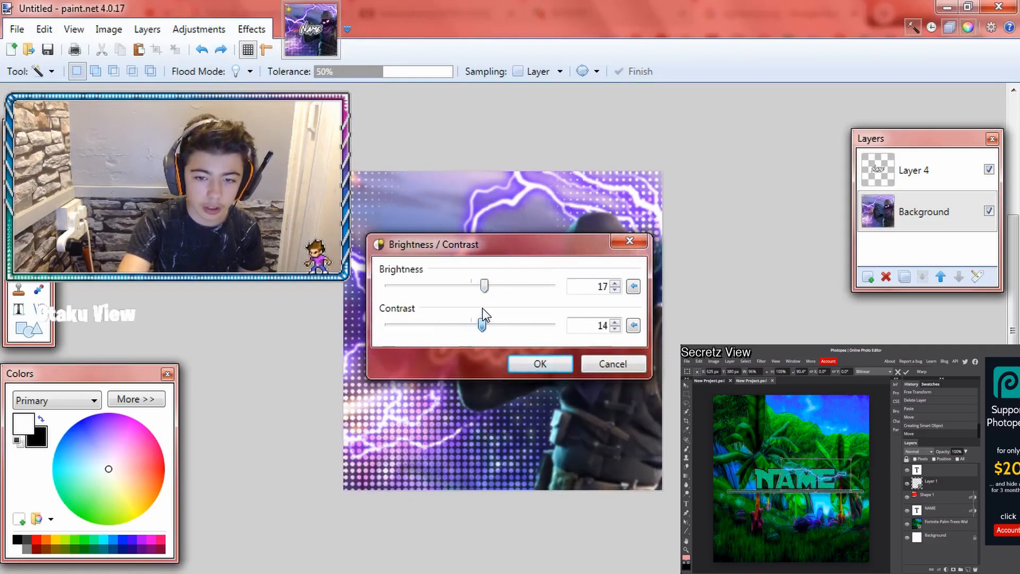
left_click(533, 361)
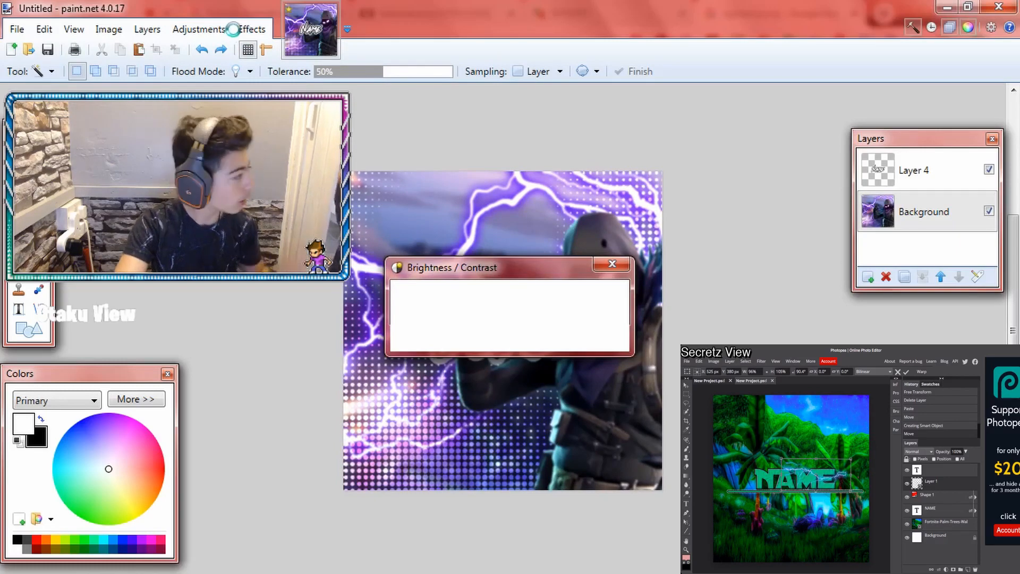
Reapply the Curves adjustment to the Background layer with the same S-shaped luminosity curve
left_click(257, 35)
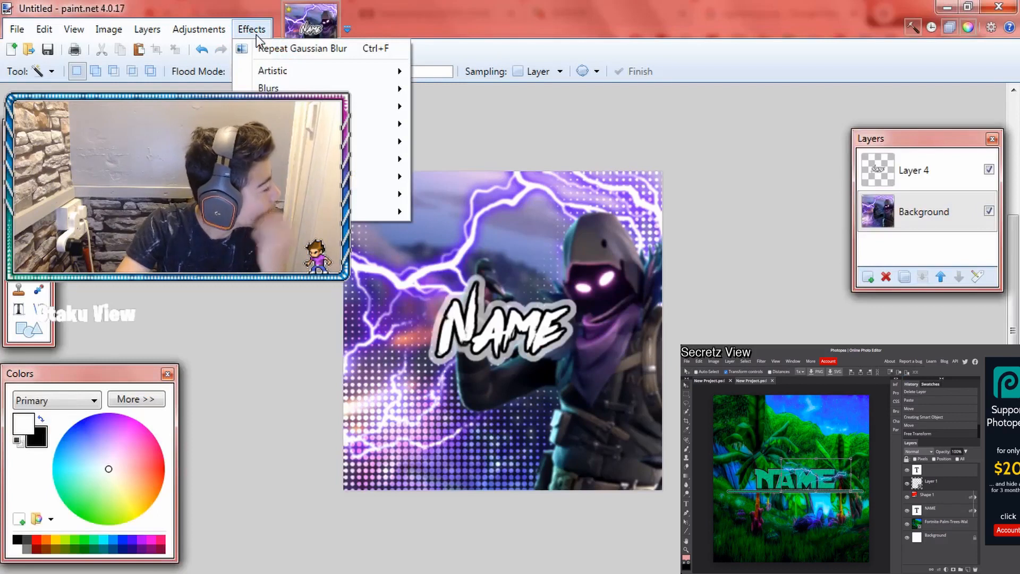
mouse_move(377, 124)
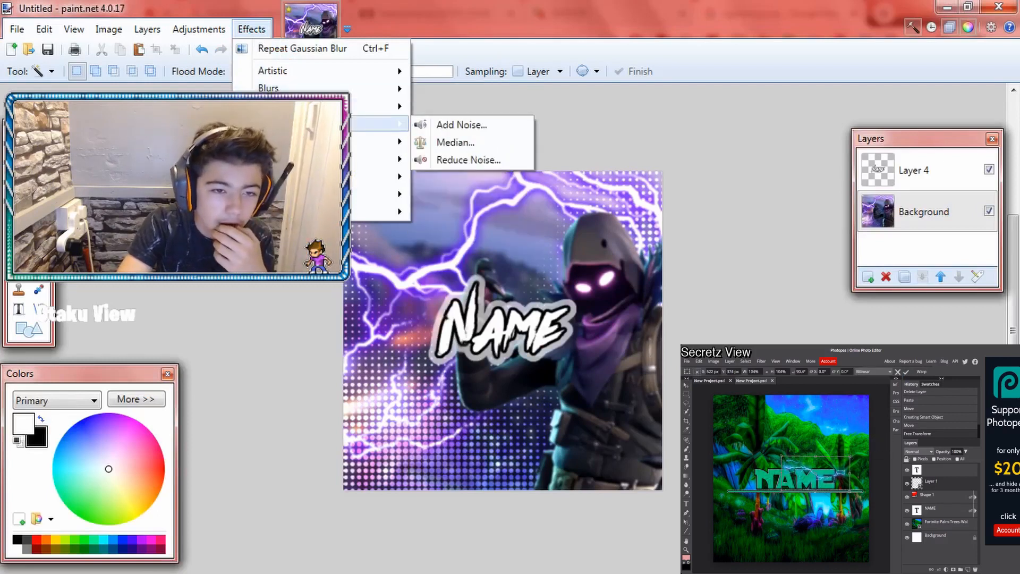
mouse_move(201, 33)
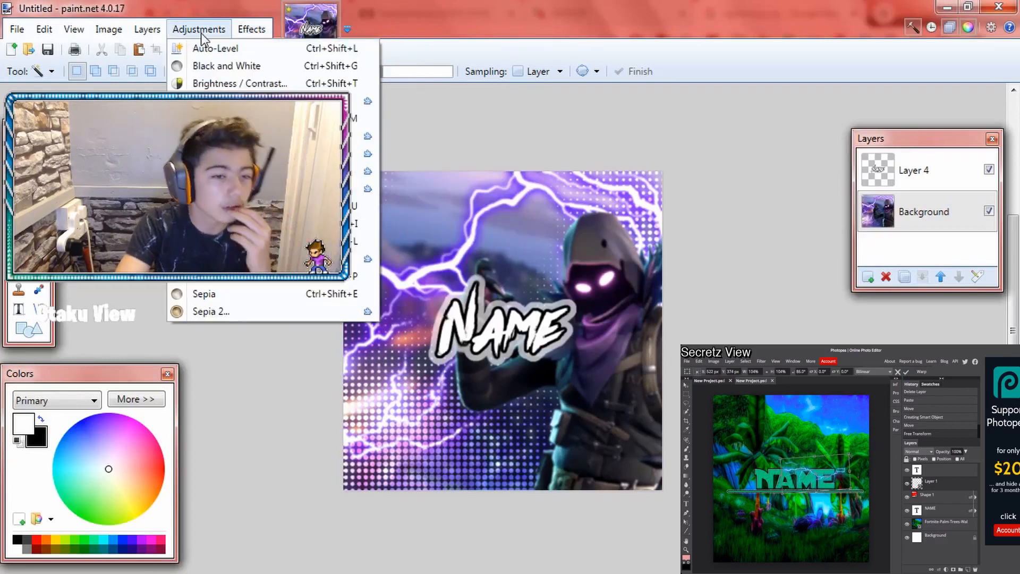
left_click(208, 101)
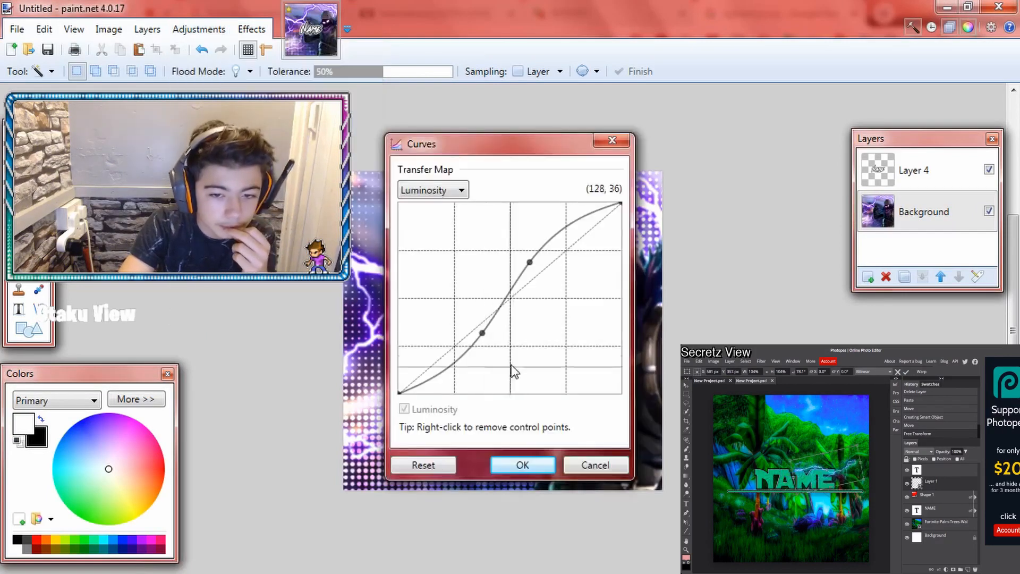
left_click(522, 465)
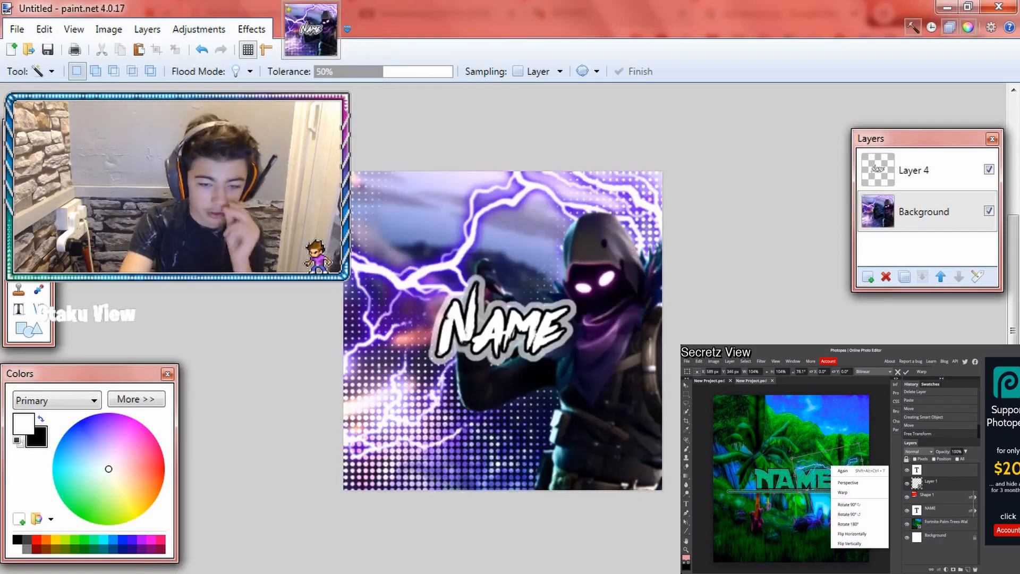
Rotate the NAME text on Layer 4 slightly counterclockwise and deselect it
key("m")
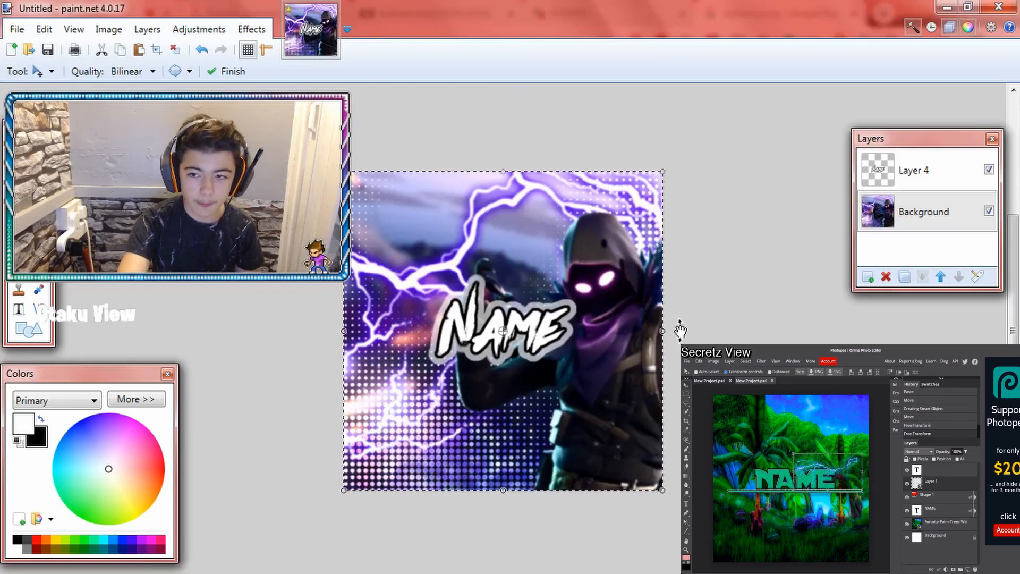
left_click(911, 169)
key("ctrl+d")
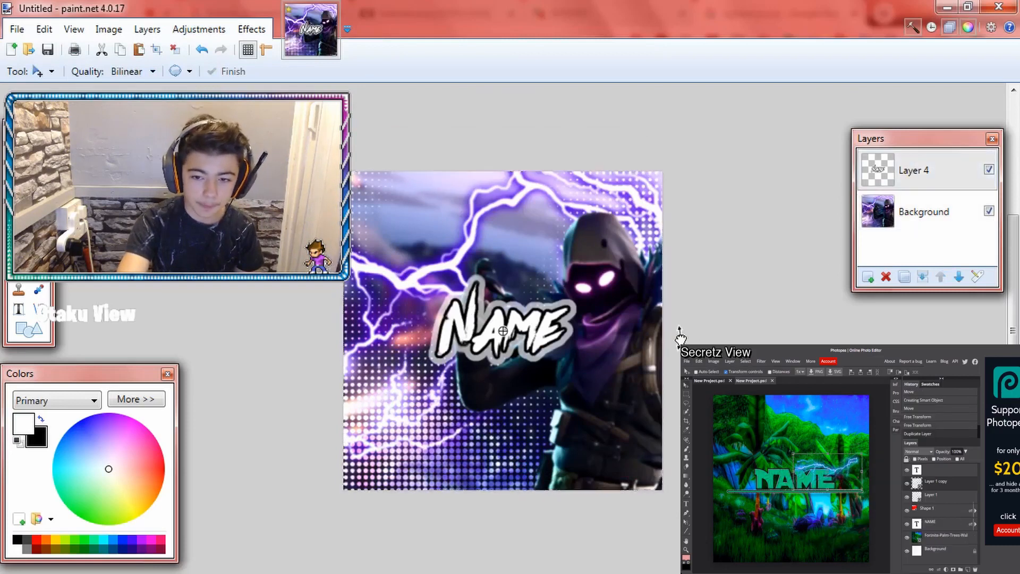
left_click_drag(680, 336, 686, 317)
left_click(19, 211)
key("ctrl+d")
left_click(253, 30)
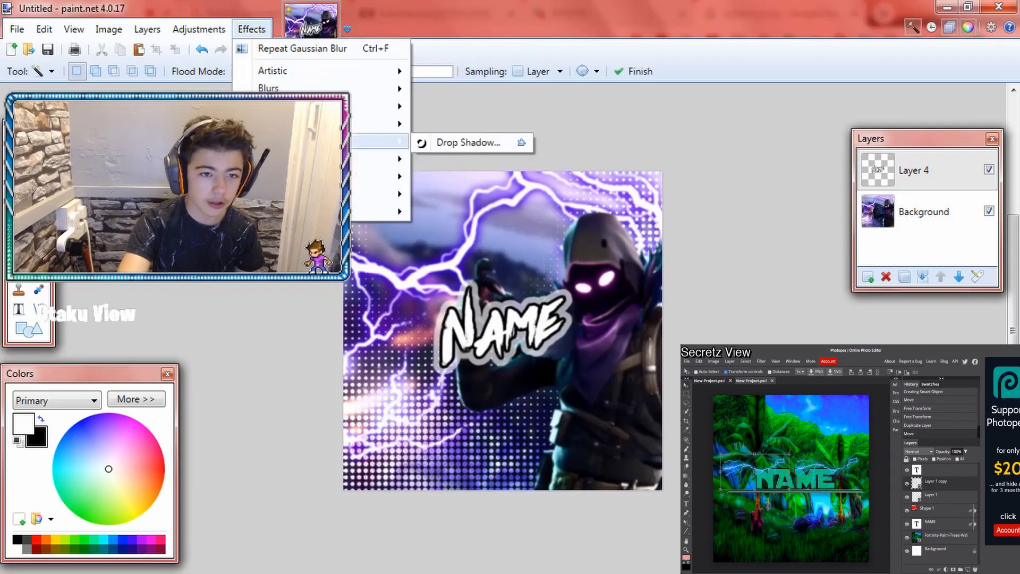
mouse_move(318, 160)
left_click(417, 156)
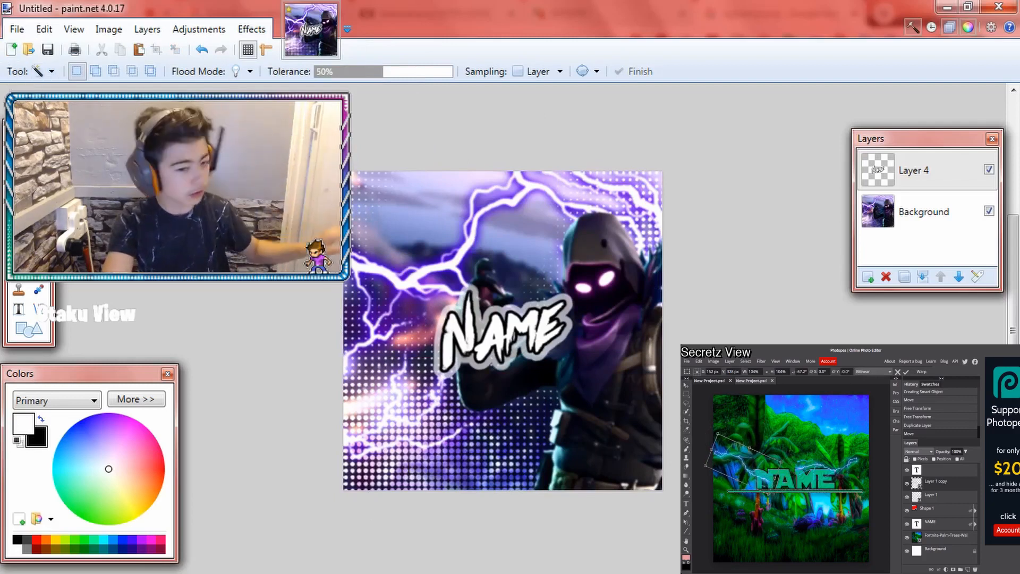
Save the image to the Desktop as a PNG named challenge logo 2 with default save settings, flattening the layers
left_click(17, 31)
left_click(48, 142)
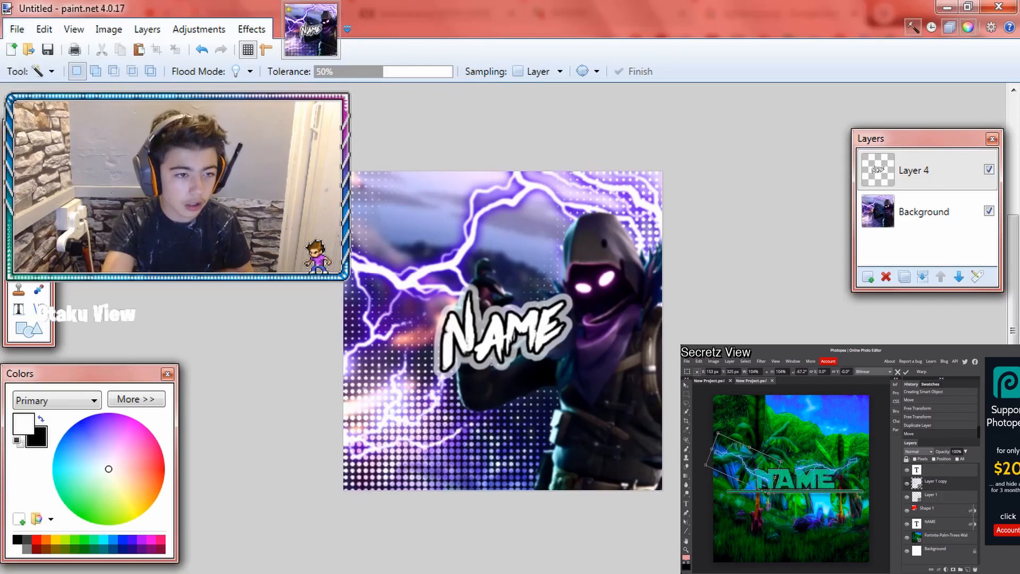
left_click(257, 524)
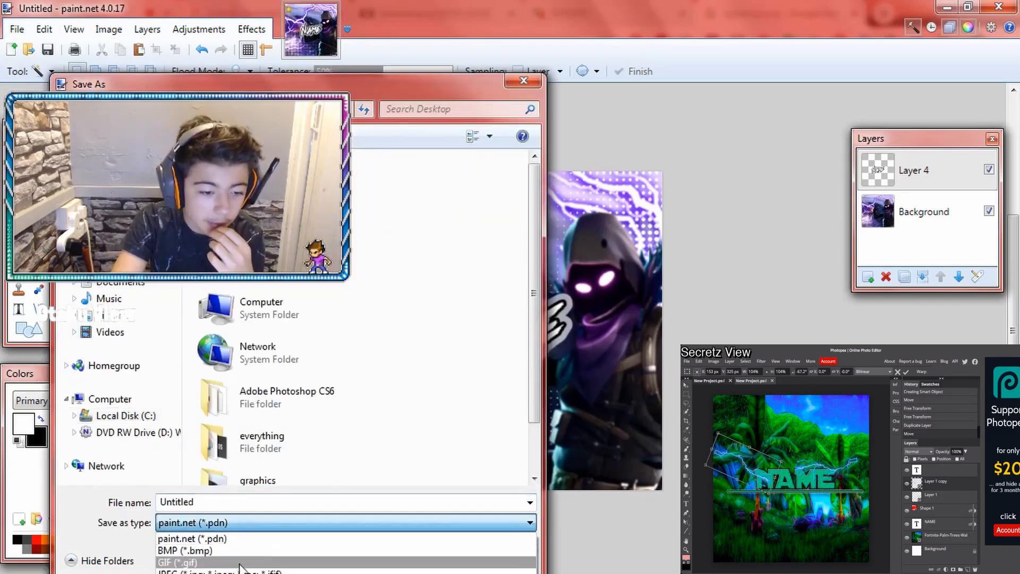
left_click(249, 572)
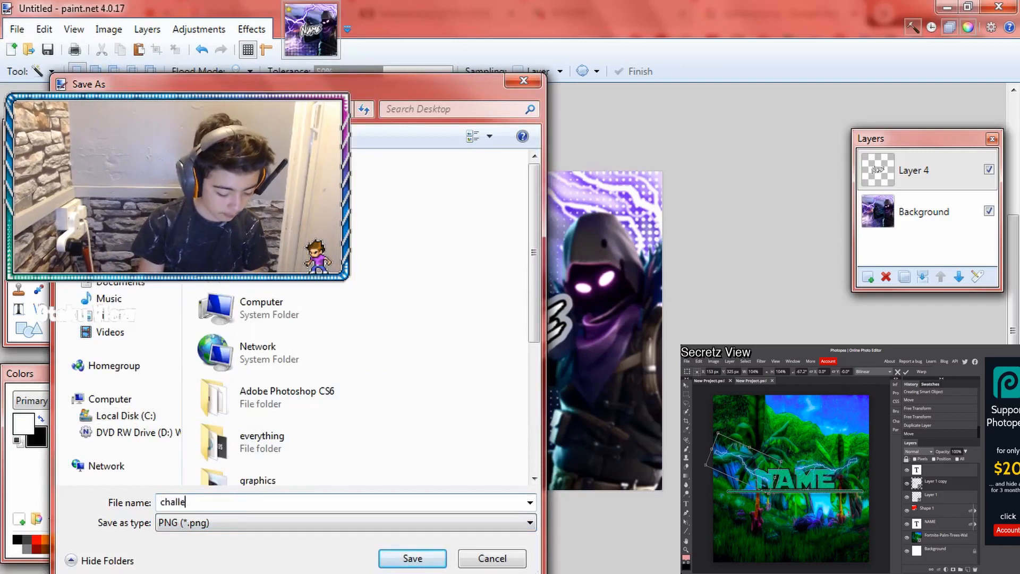
type("challenge logo 2")
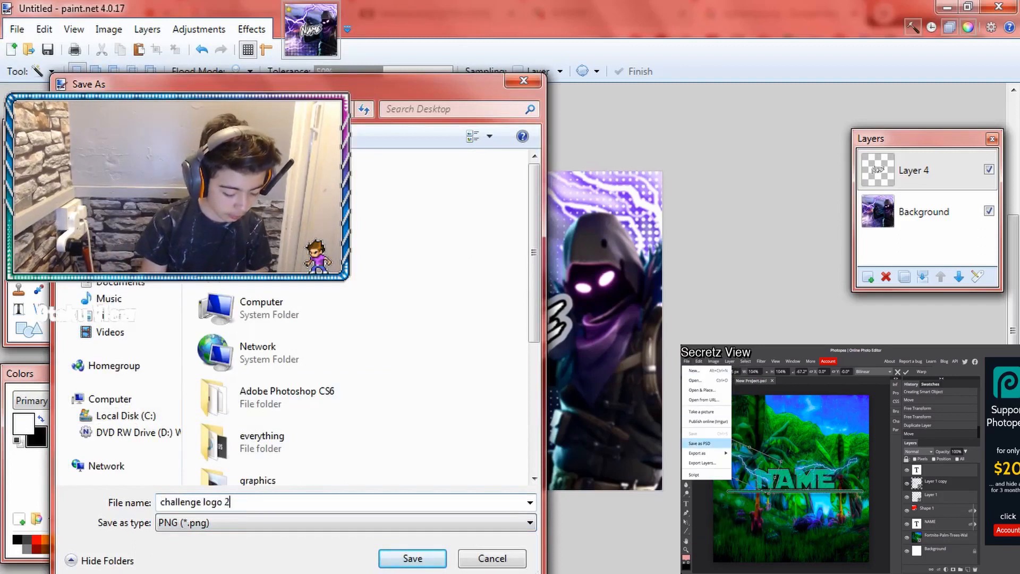
left_click(429, 560)
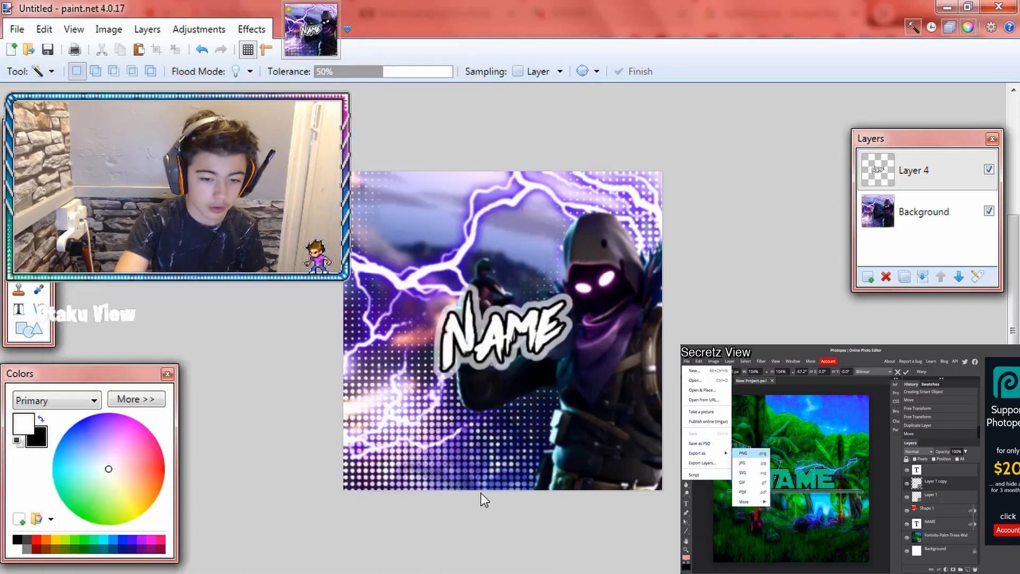
left_click(504, 429)
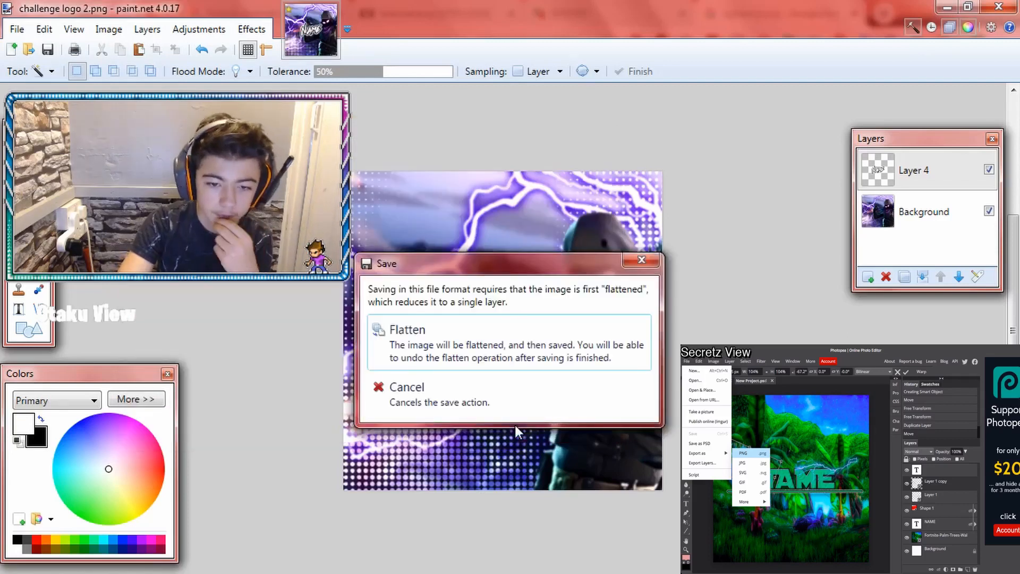
left_click(528, 330)
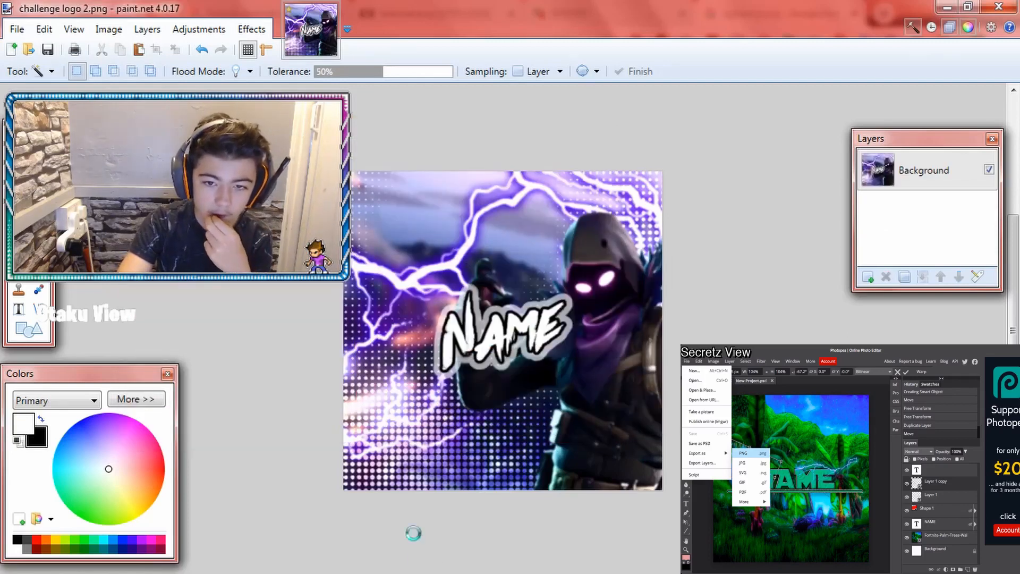
Switch to the browser, close the lightning image search page and bring up the Discord conversation
key("alt+Tab")
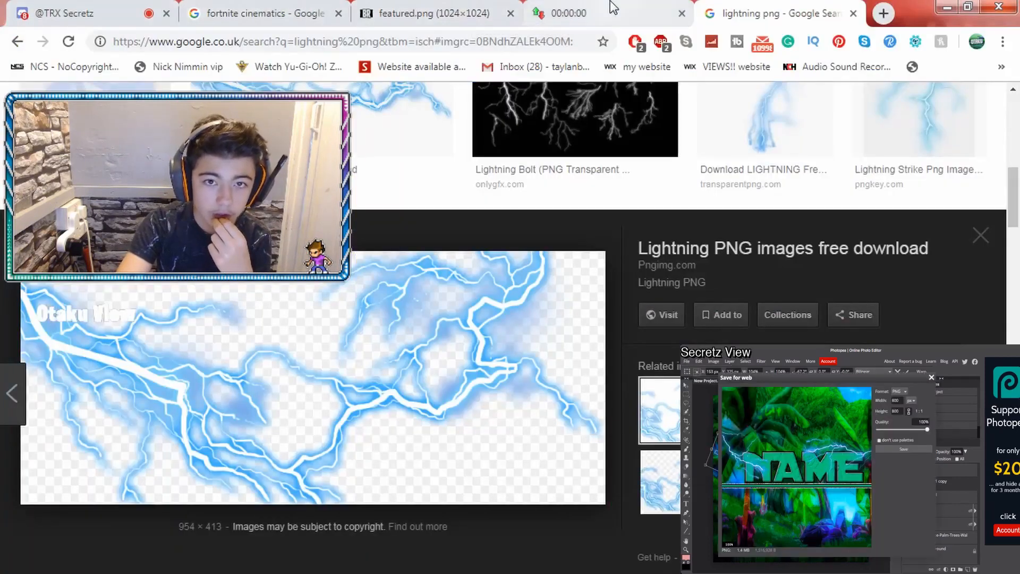
left_click(854, 18)
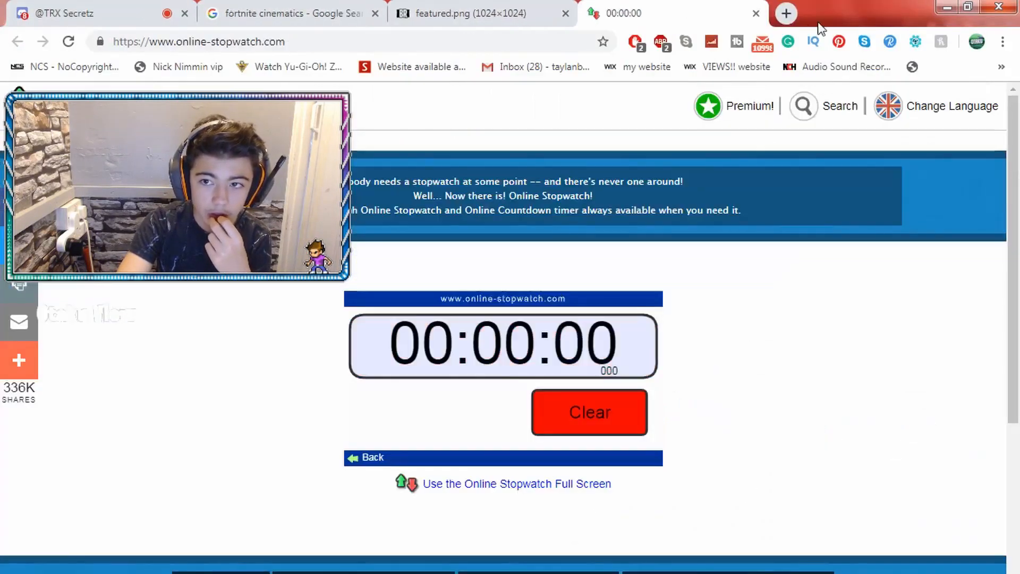
key("alt+Tab")
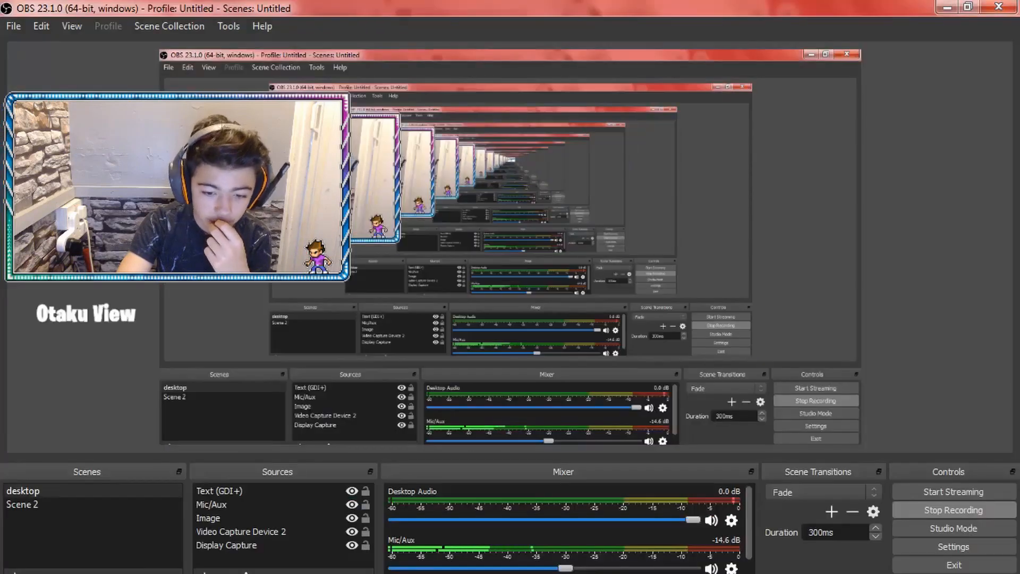
key("alt+Tab")
left_click(101, 15)
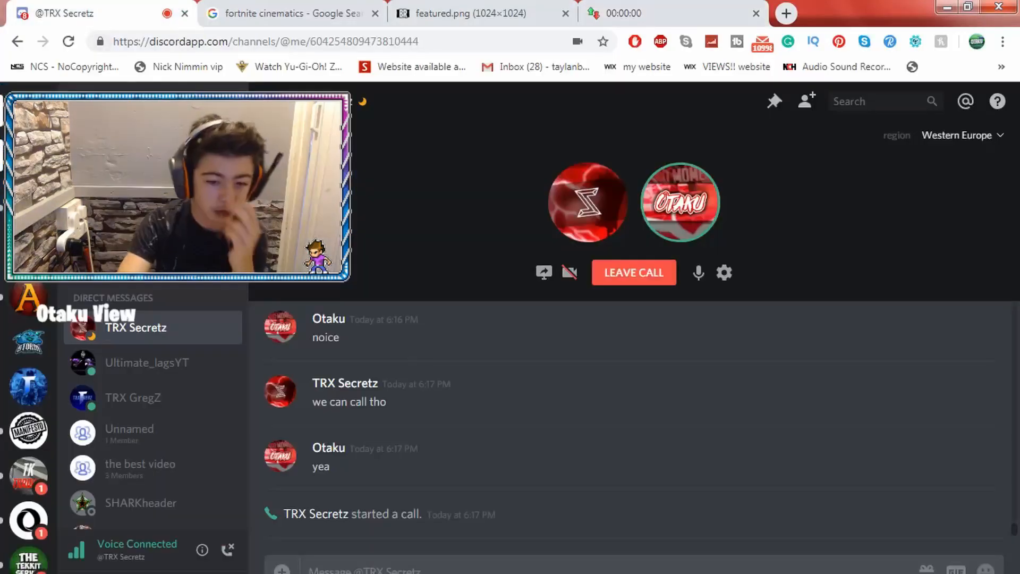
Upload challenge logo 2.png from the Desktop to the Discord conversation without a comment or spoiler mark
left_click(282, 568)
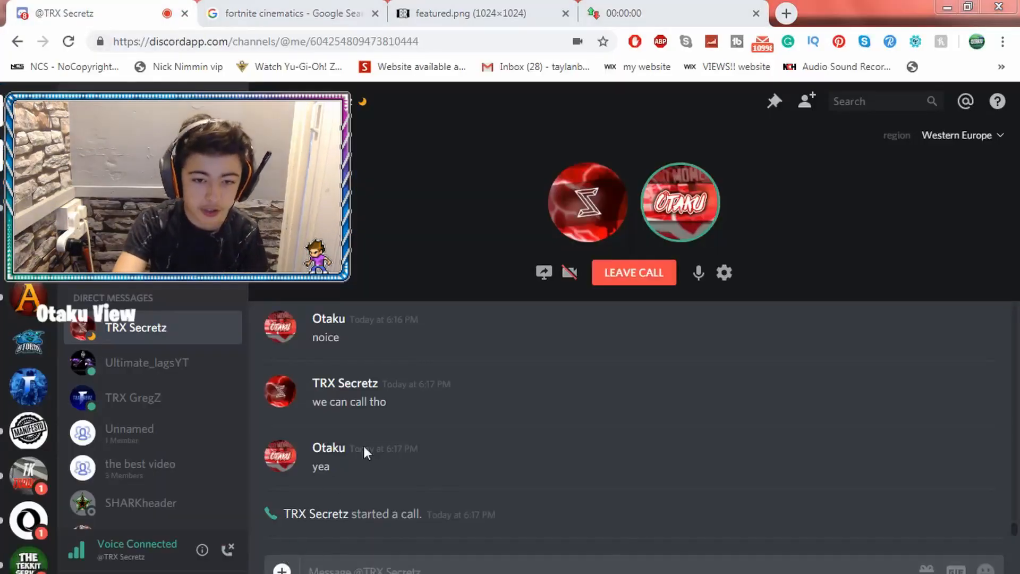
left_click(438, 505)
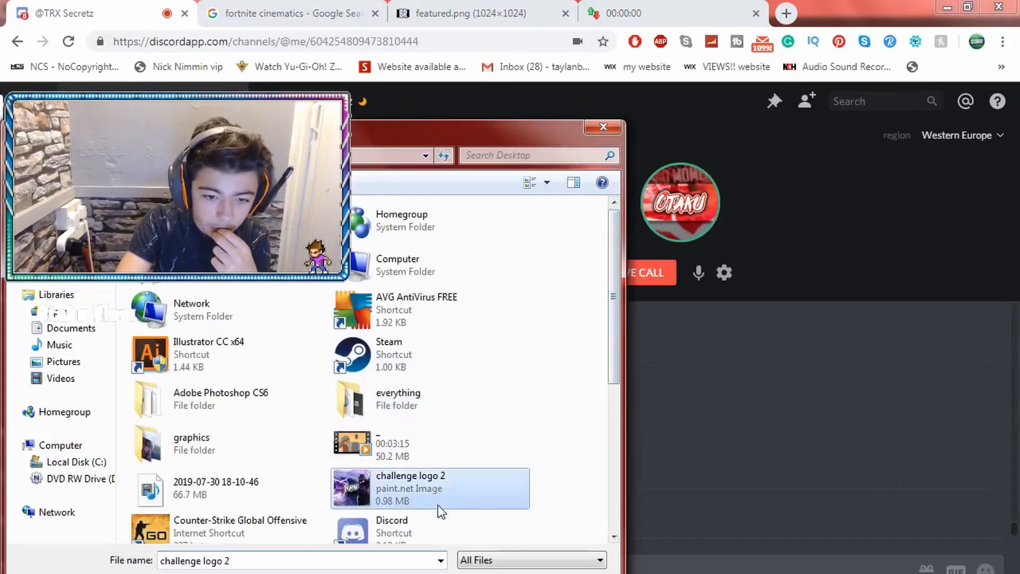
double_click(438, 505)
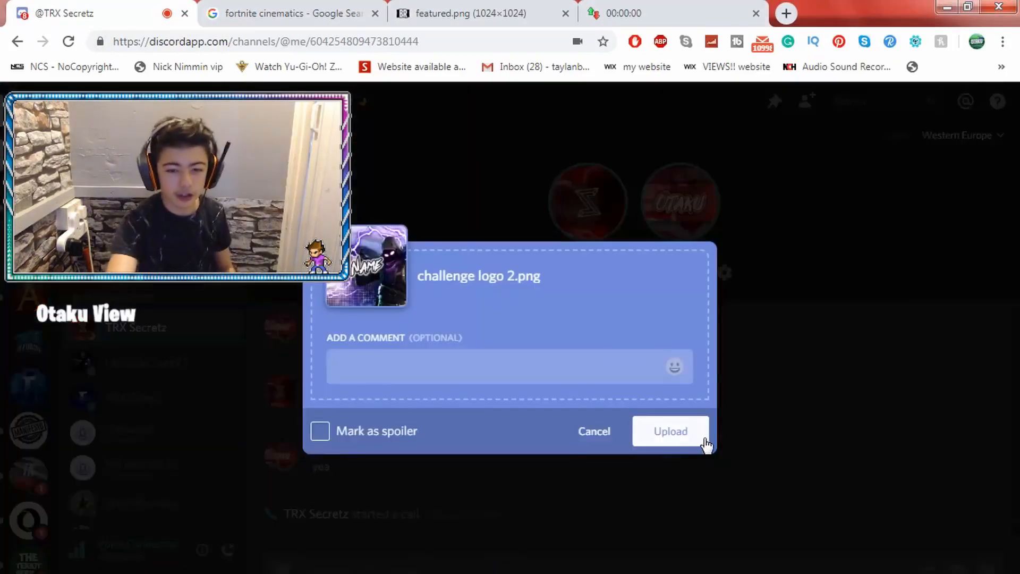
left_click(705, 443)
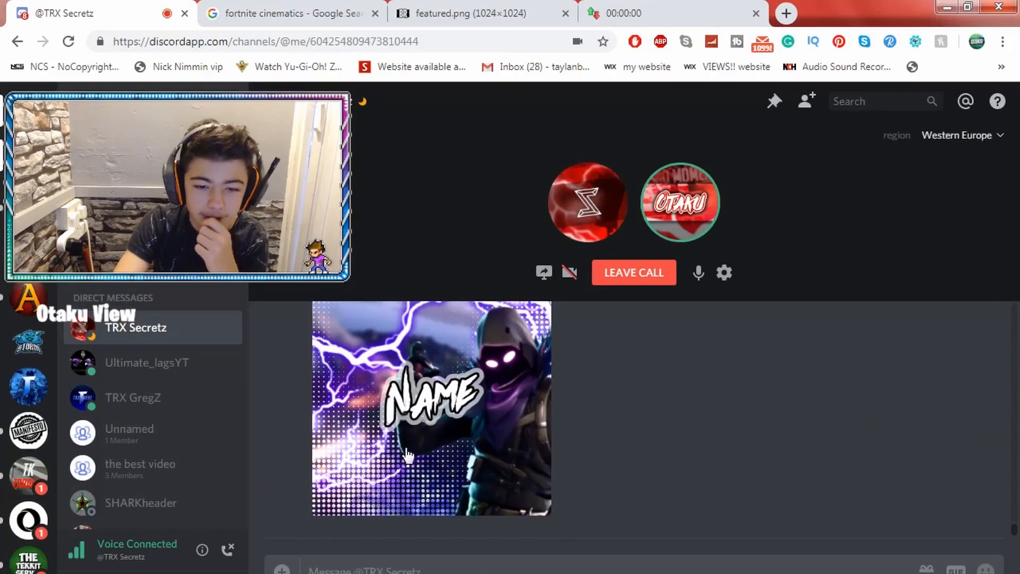
scroll(411, 456, "up", 1)
scroll(410, 456, "up", 1)
scroll(409, 446, "down", 3)
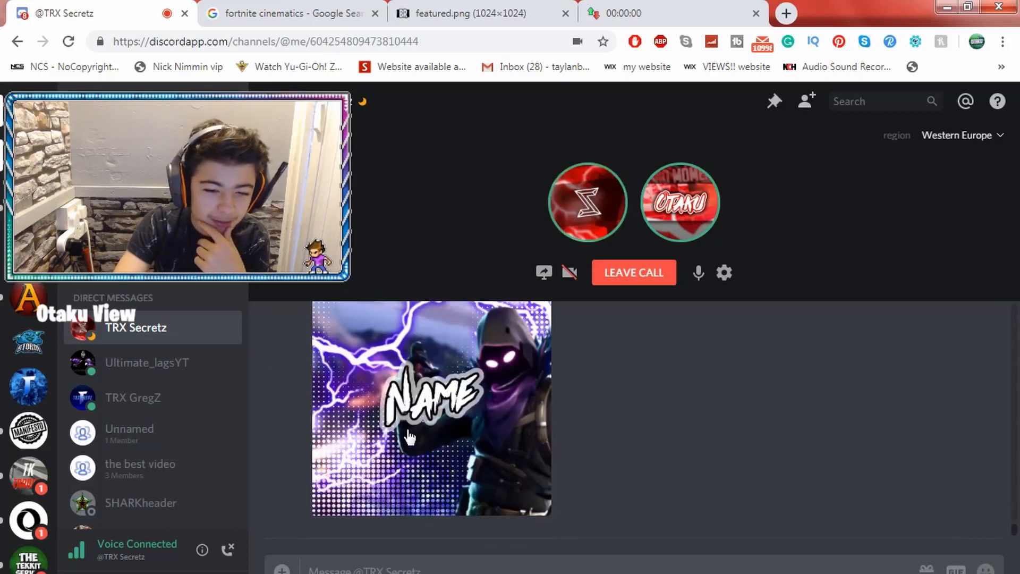
scroll(483, 427, "up", 2)
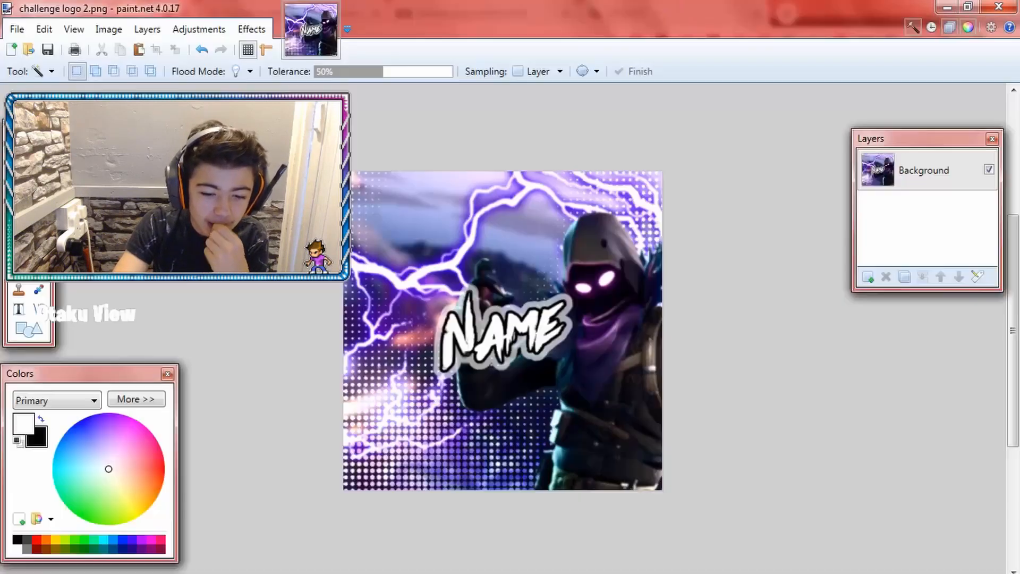
key("ctrl+shift+n")
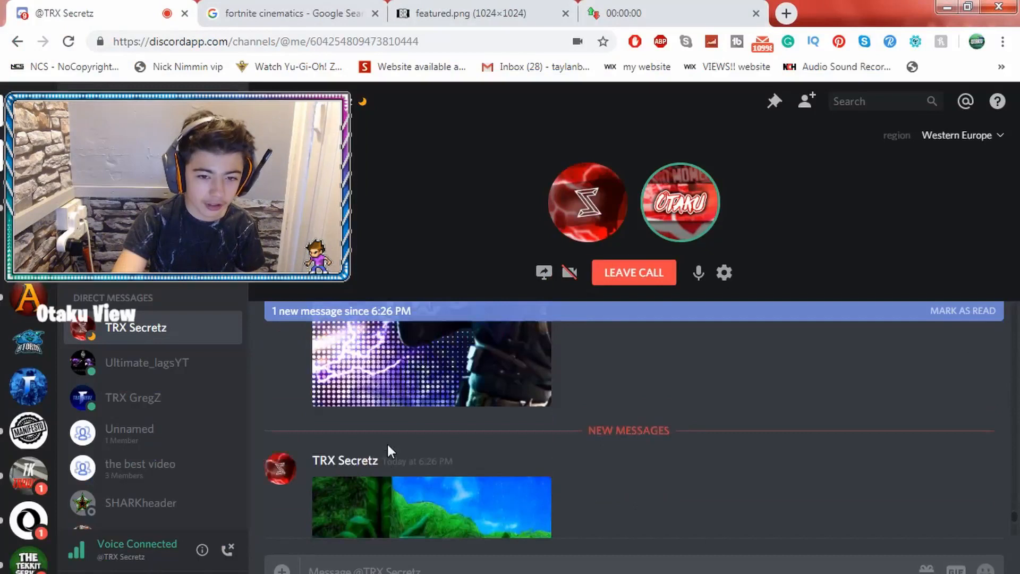
Enlarge the green jungle NAME graphic posted in the conversation, examine its details, and close the enlarged view
scroll(388, 451, "down", 4)
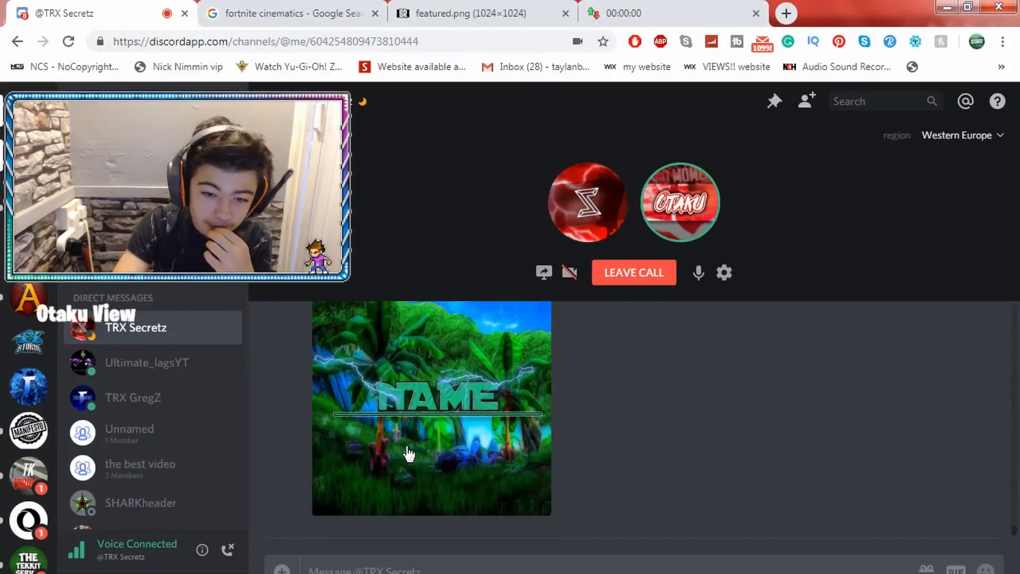
left_click(433, 410)
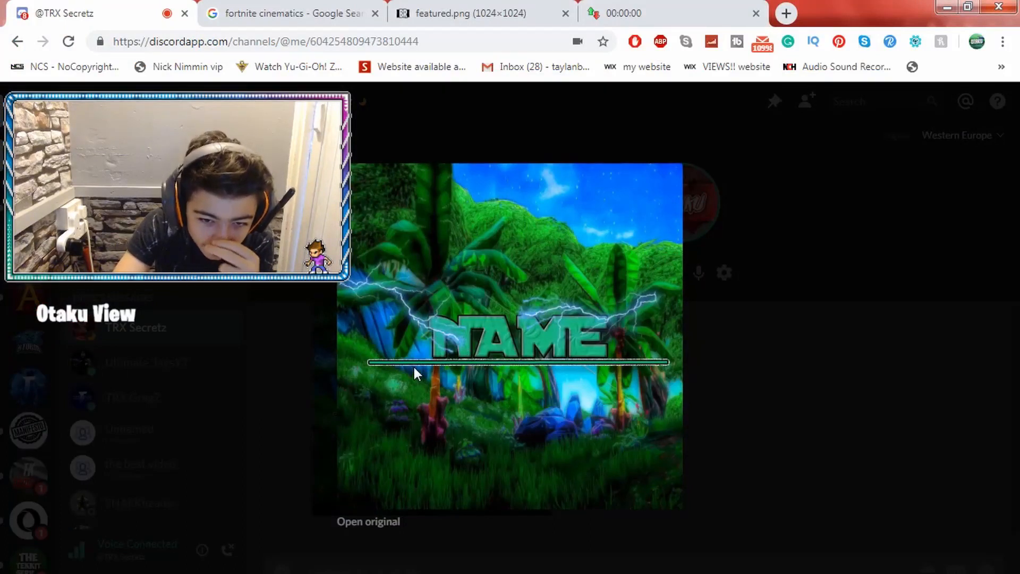
left_click(289, 342)
left_click(503, 365)
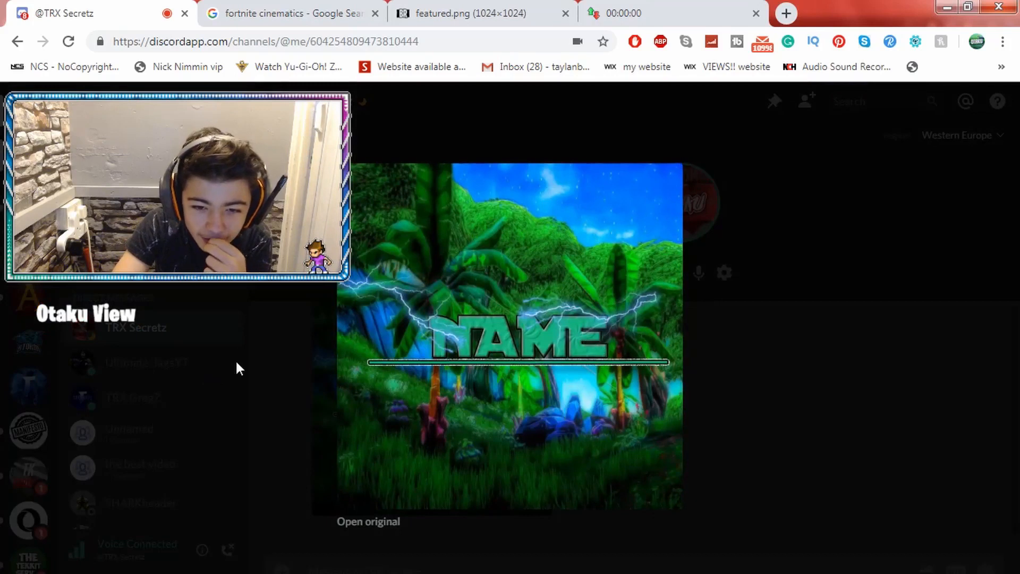
left_click(257, 349)
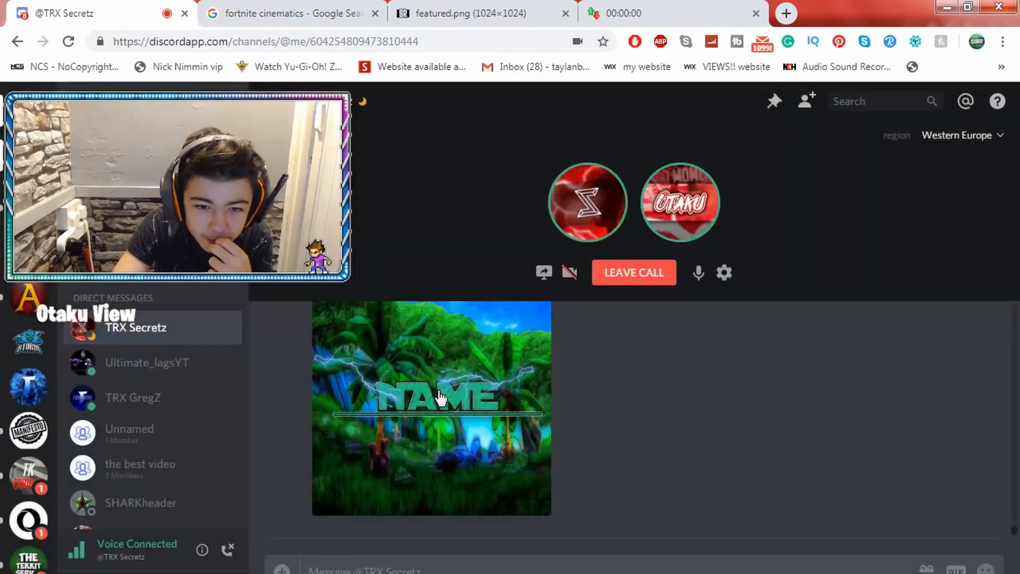
left_click(438, 390)
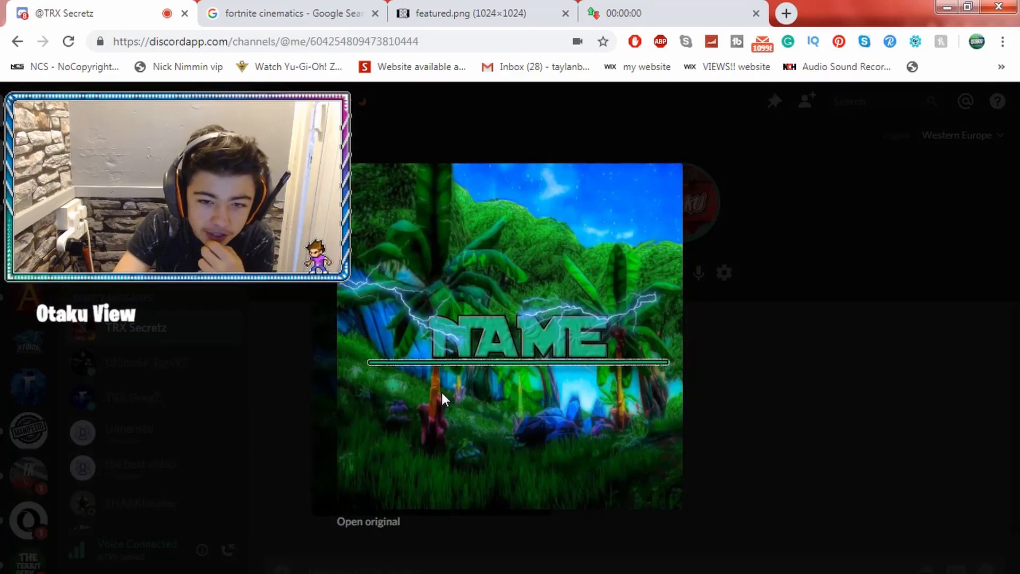
left_click(259, 366)
Compare the purple lightning NAME graphic with the green jungle NAME graphic in the conversation
scroll(537, 401, "up", 5)
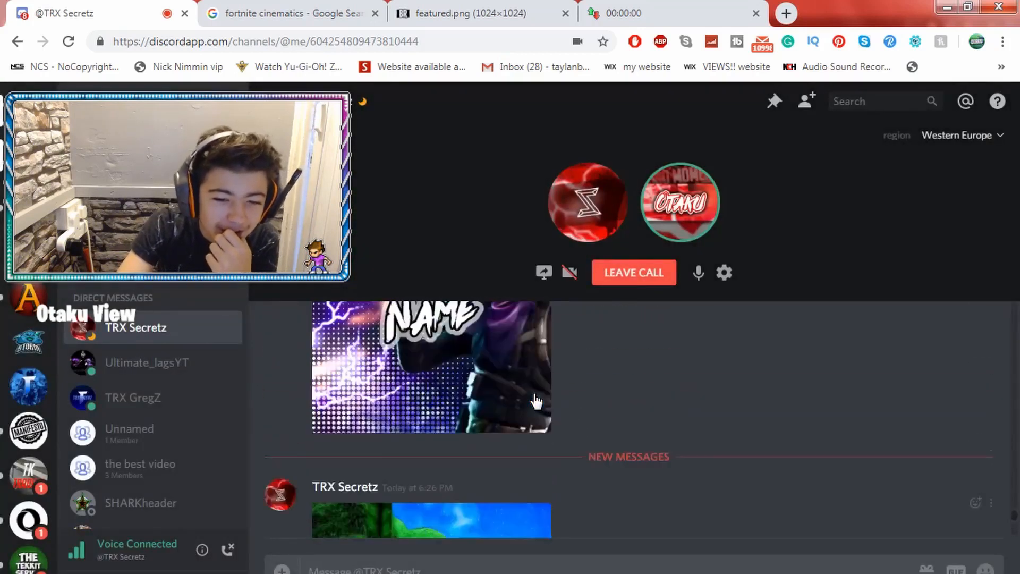
scroll(478, 376, "down", 6)
scroll(455, 372, "up", 4)
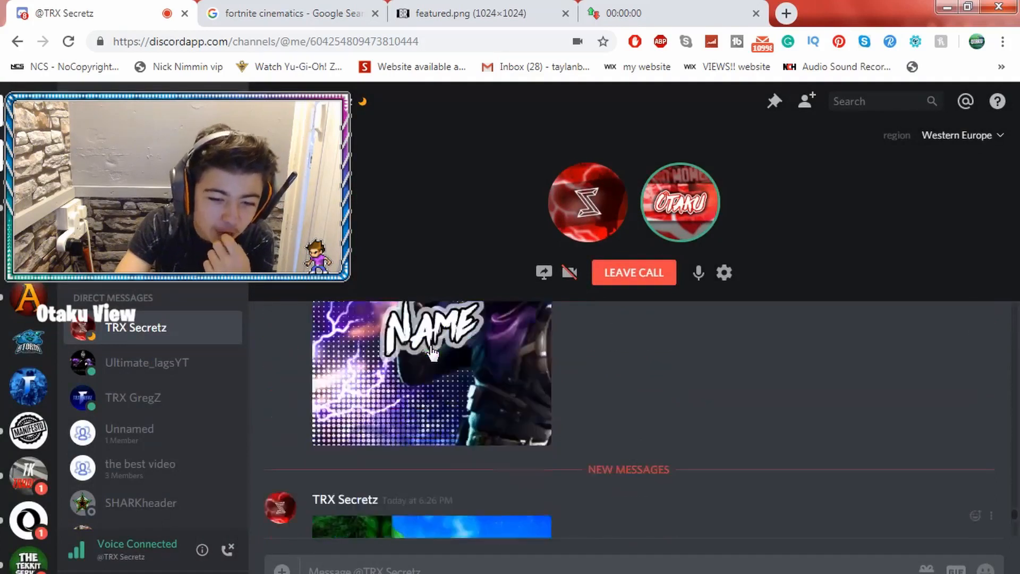
scroll(433, 353, "down", 4)
scroll(424, 380, "up", 4)
scroll(423, 368, "up", 3)
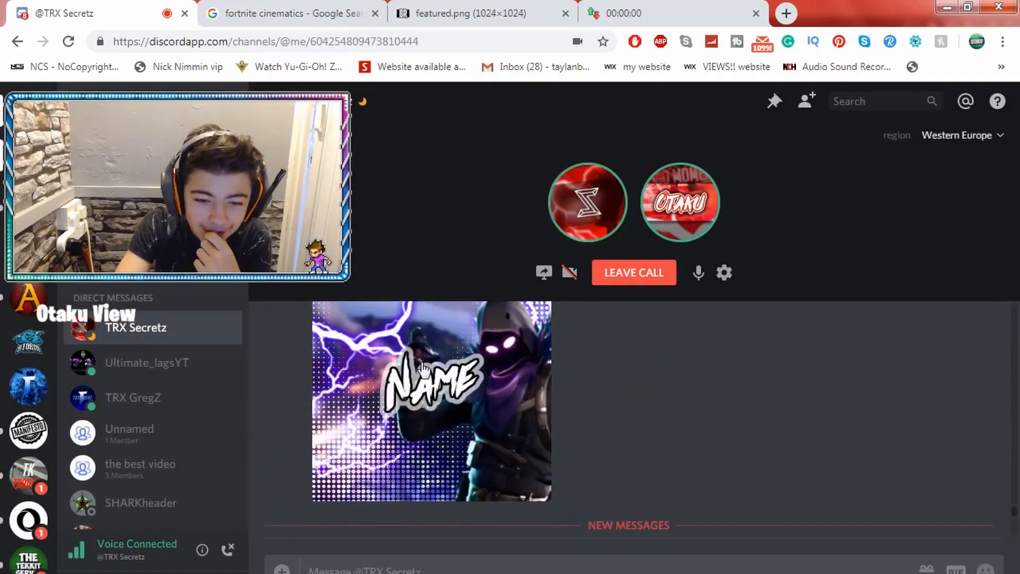
scroll(423, 368, "up", 3)
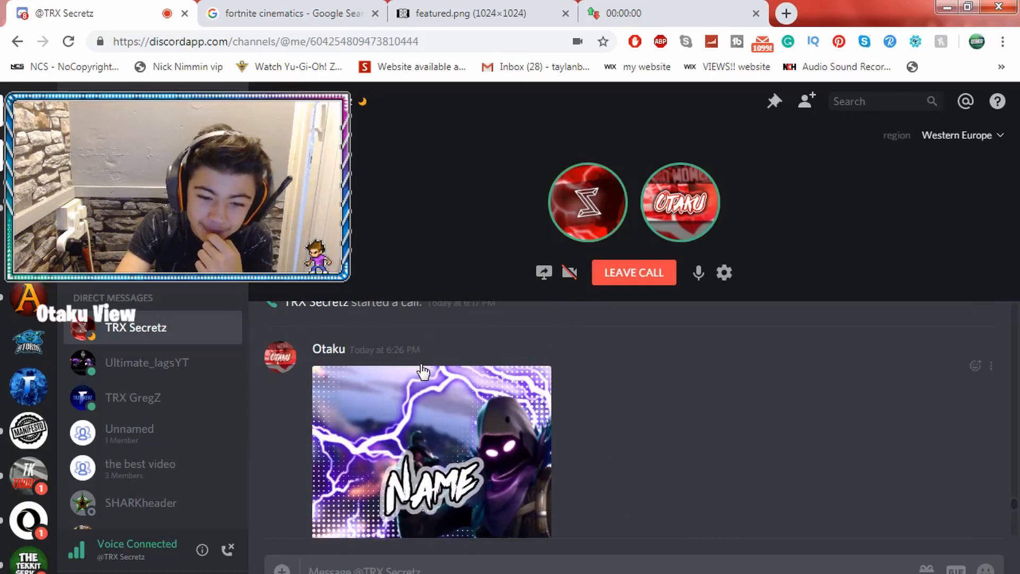
scroll(423, 369, "down", 3)
scroll(424, 370, "up", 3)
scroll(423, 372, "down", 3)
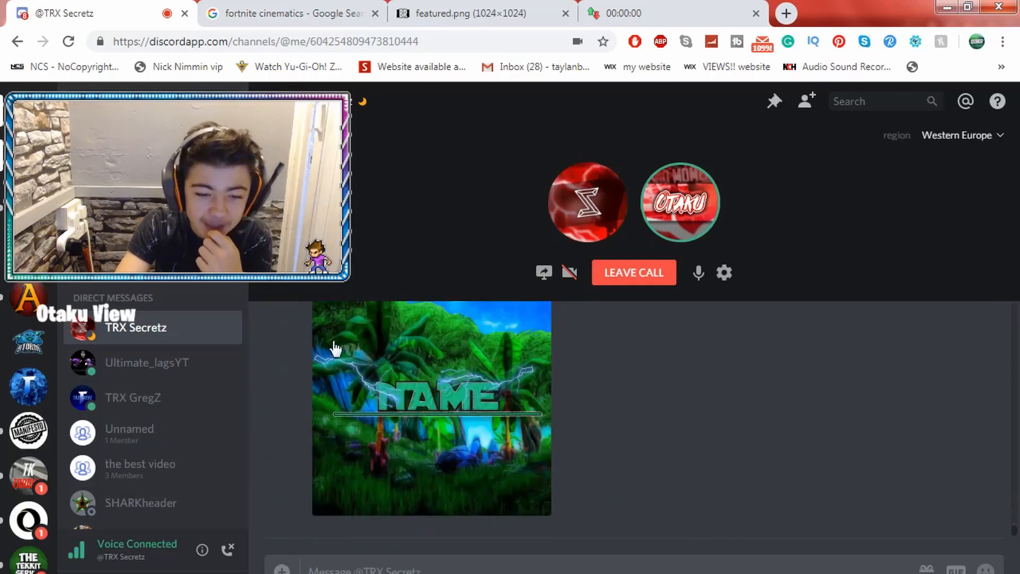